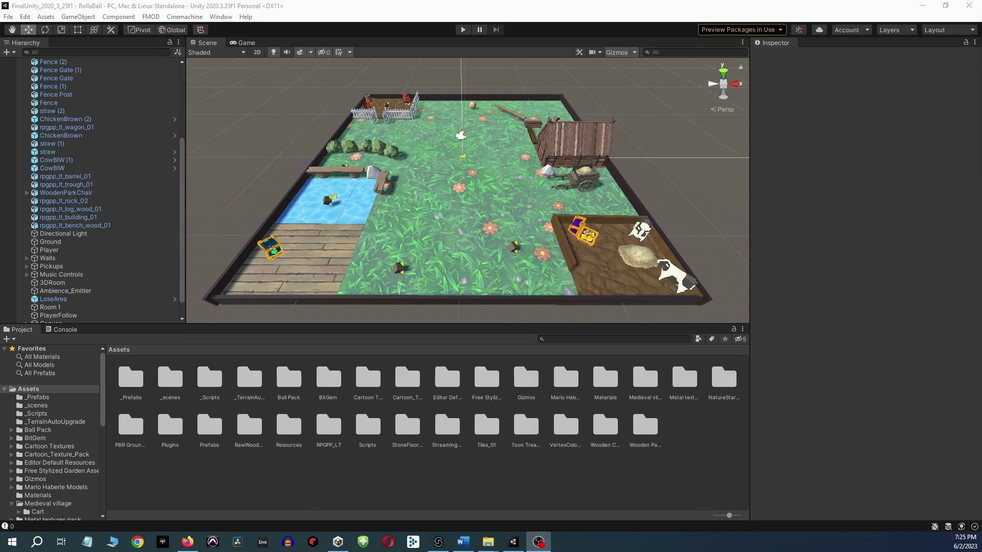
- Set the Studio Project Path in the FMOD settings to Adventure_FMOD.fspro in the Final_FMOD_020105 folder
left_click(151, 17)
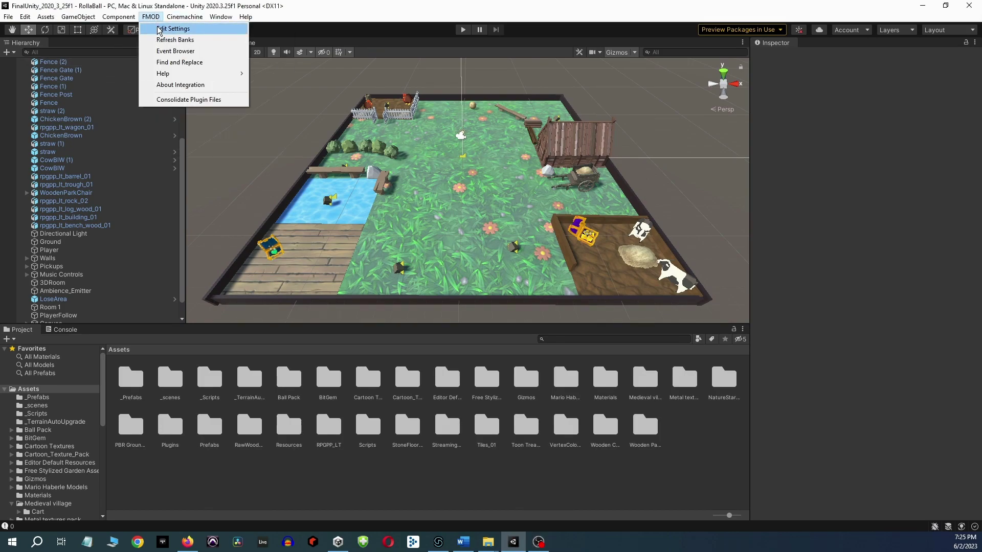
left_click(159, 29)
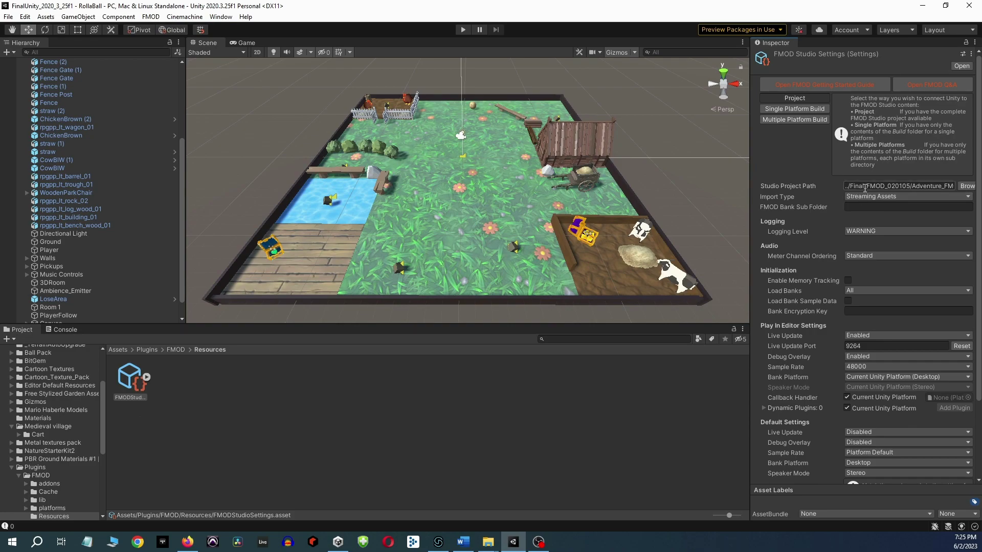
left_click(866, 185)
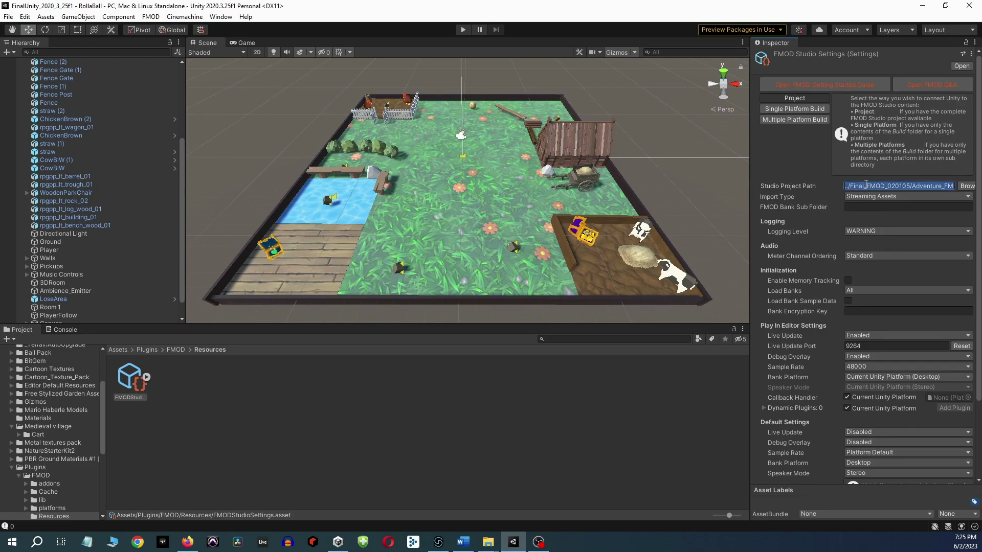
left_click(964, 186)
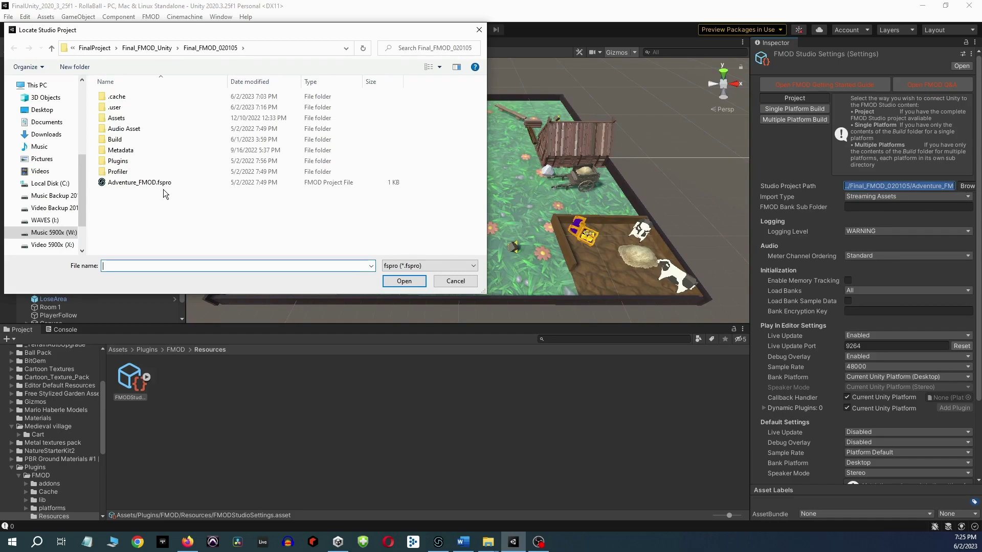
left_click(152, 182)
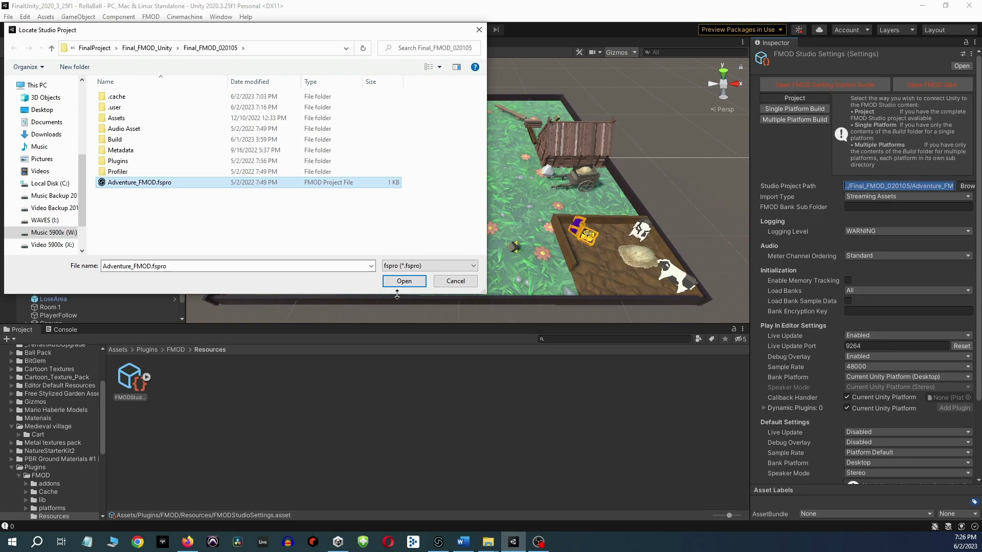
left_click(403, 281)
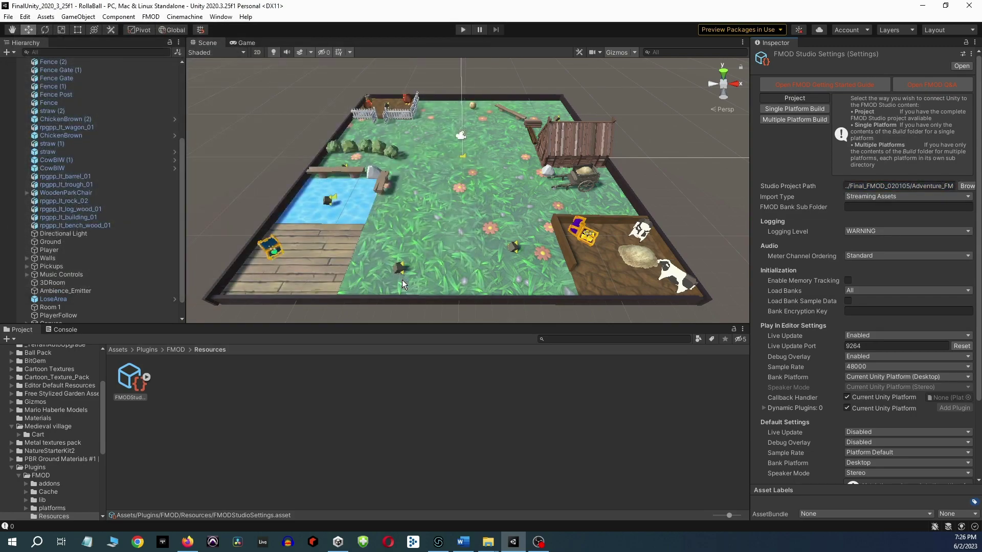
- Switch to FMOD Studio and audition the Ambience event's 2D Loop track on its own, then turn its solo off
left_click(439, 542)
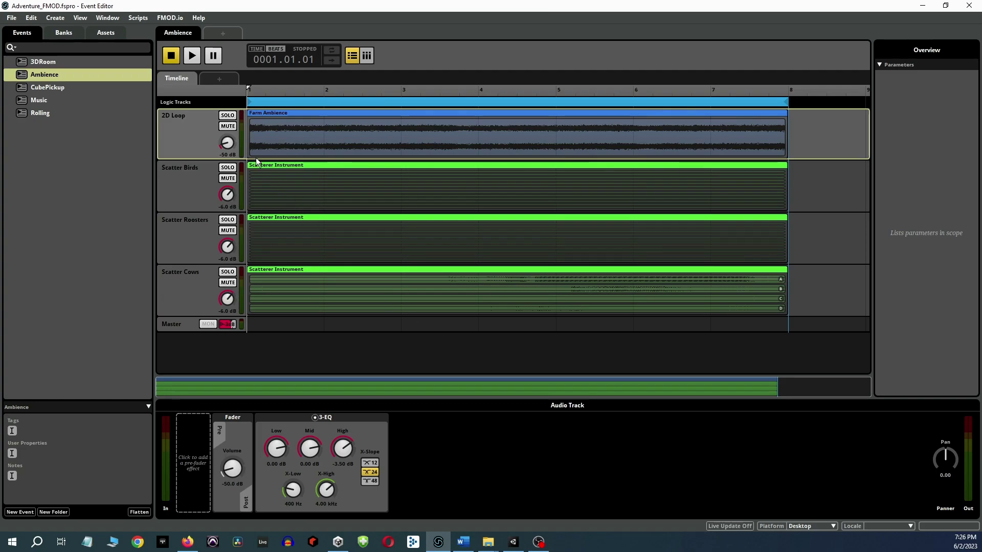
left_click(227, 115)
left_click(193, 57)
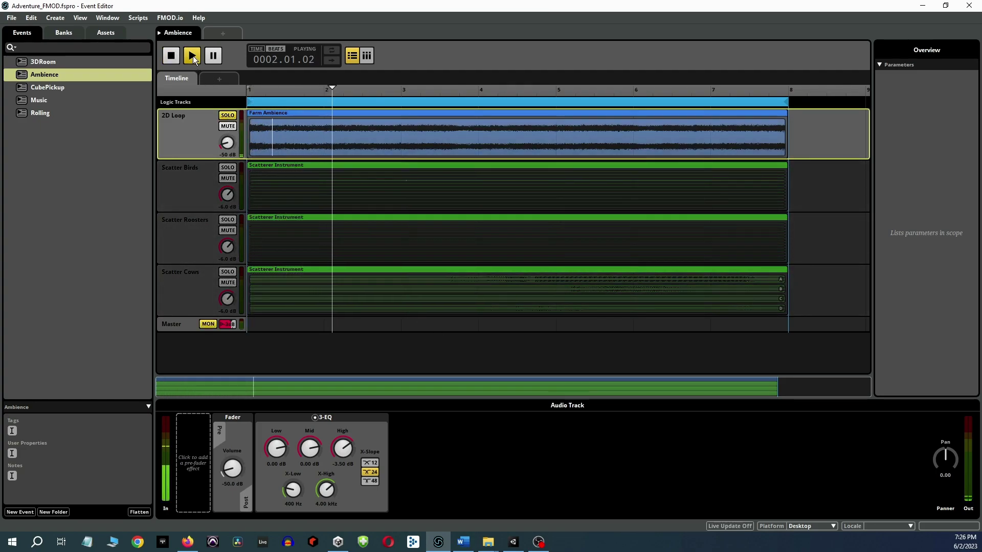
left_click(172, 56)
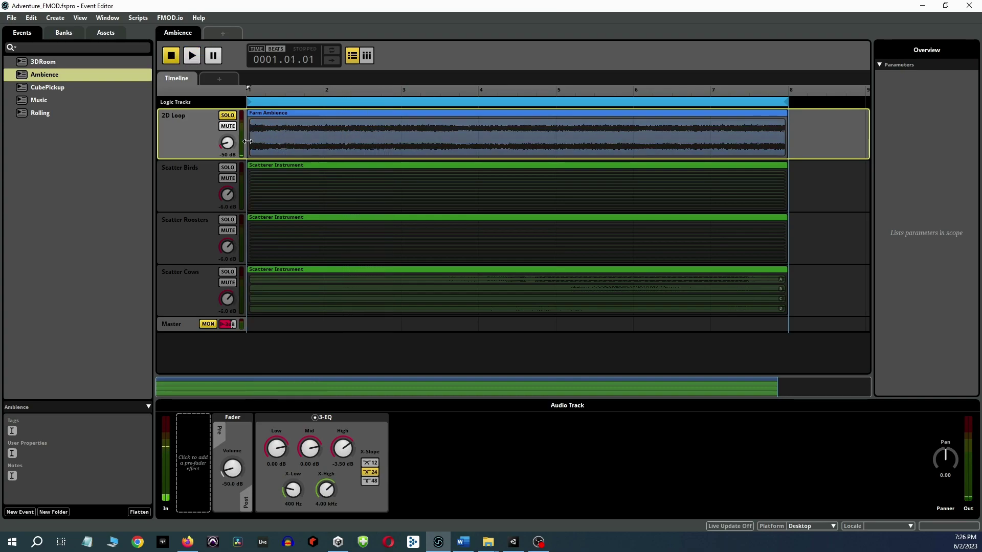
left_click(228, 115)
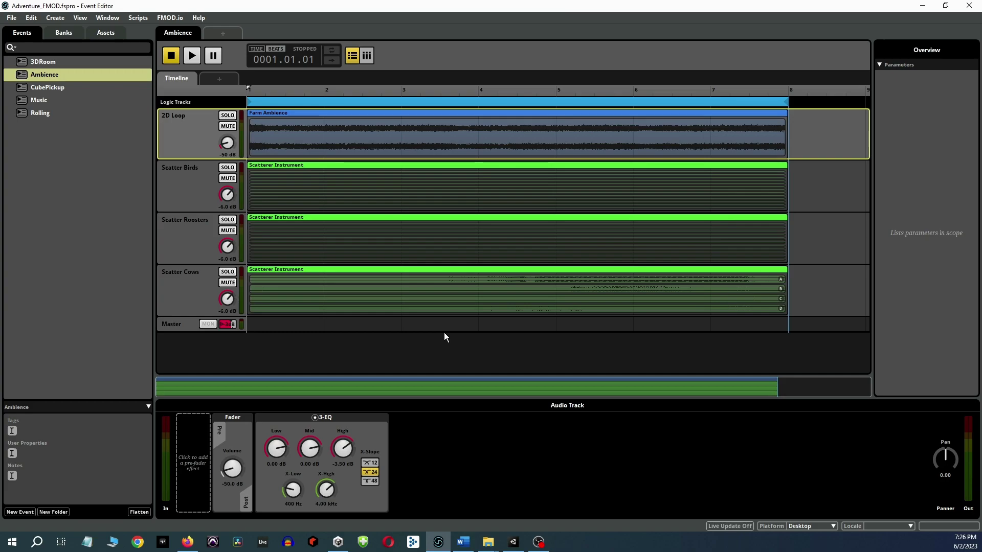
- Examine the playlists of the scatterer instruments on the Scatter Birds, Scatter Roosters and Scatter Cows tracks
left_click(414, 209)
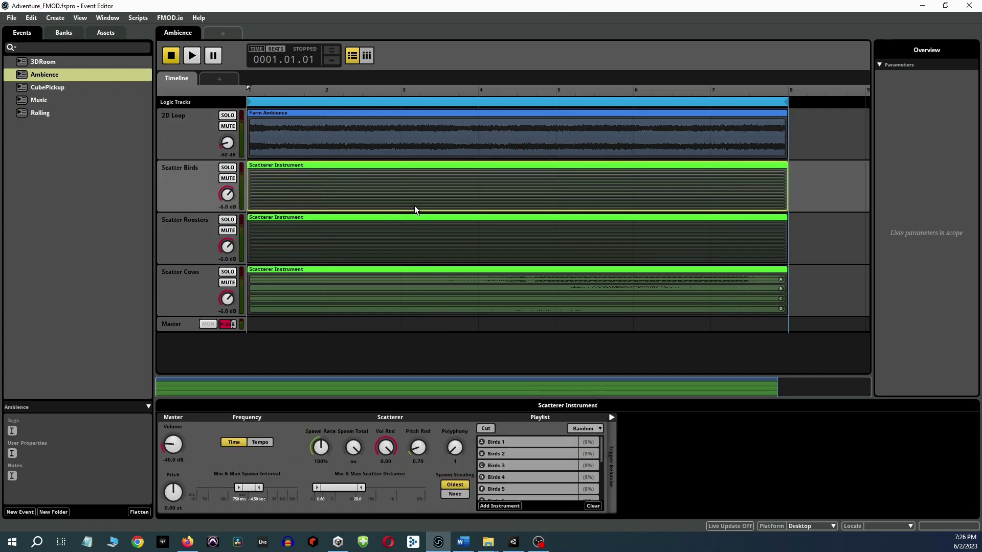
scroll(506, 469, "down", 5)
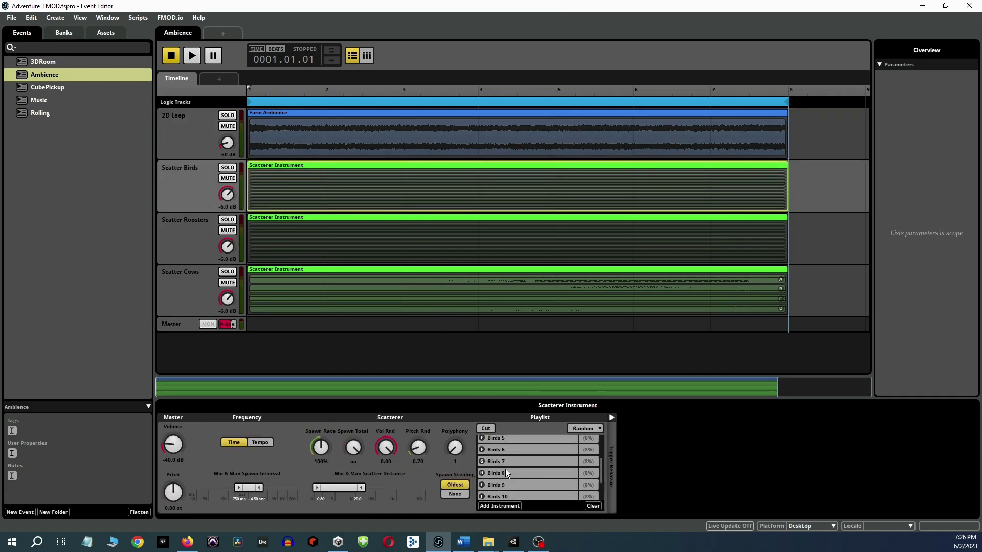
scroll(506, 468, "up", 5)
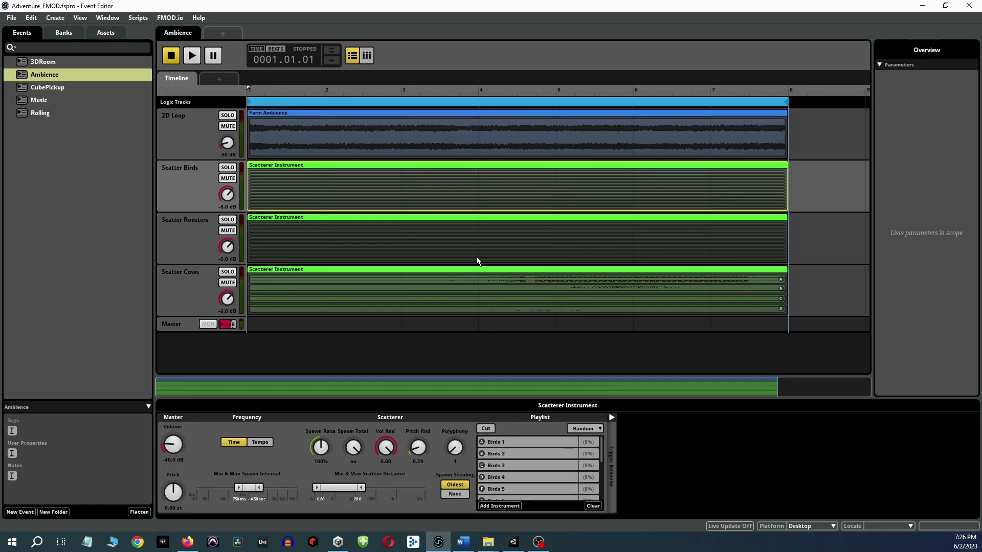
left_click(474, 244)
scroll(541, 457, "down", 4)
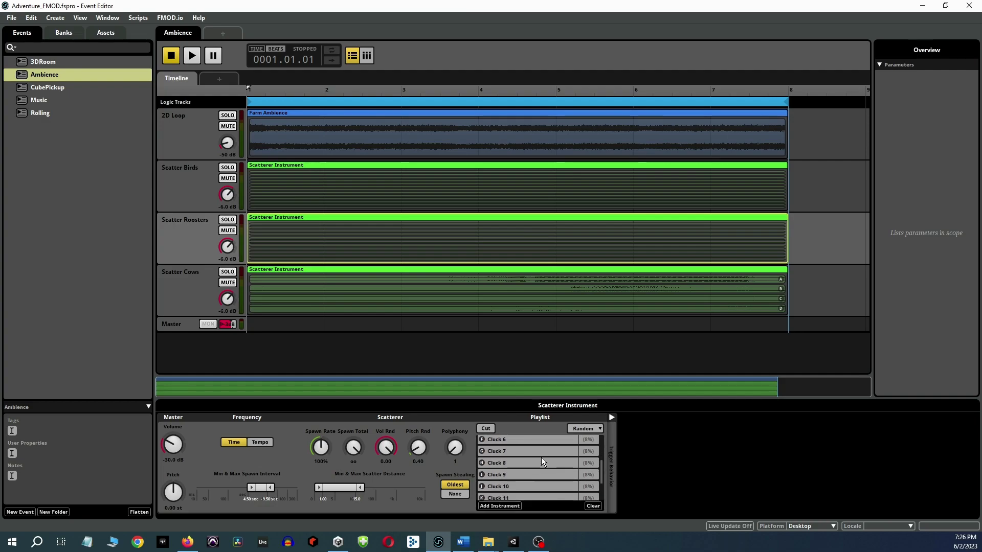
scroll(541, 459, "down", 3)
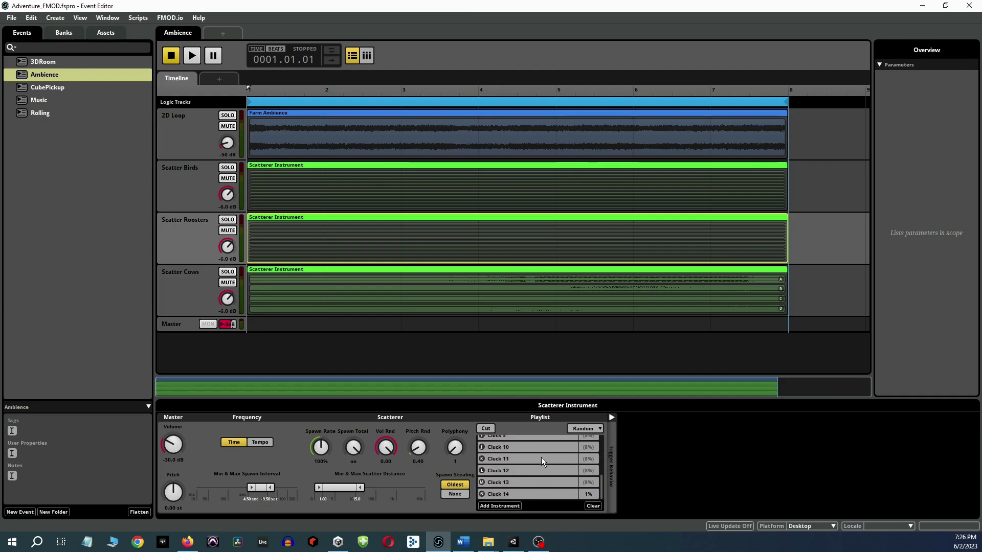
scroll(541, 458, "up", 8)
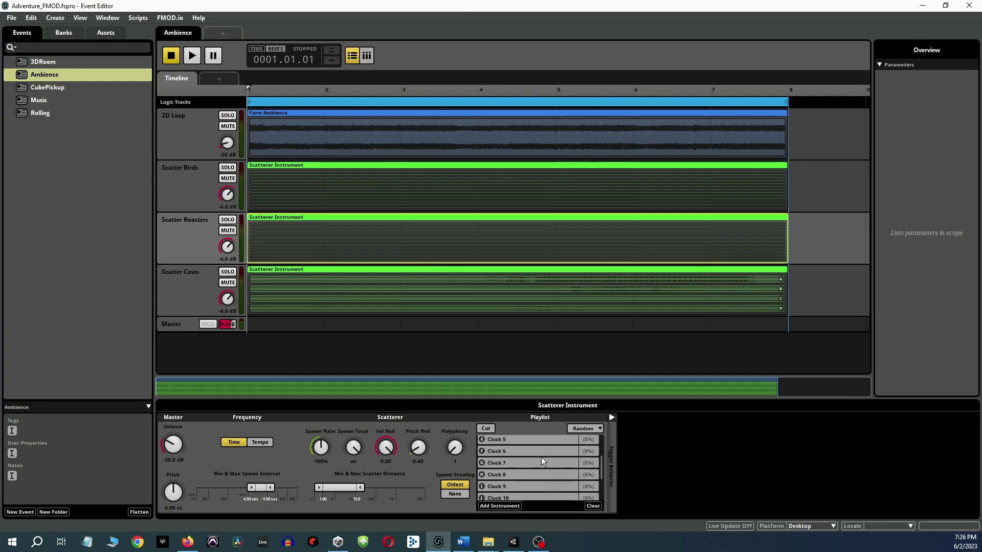
left_click(453, 301)
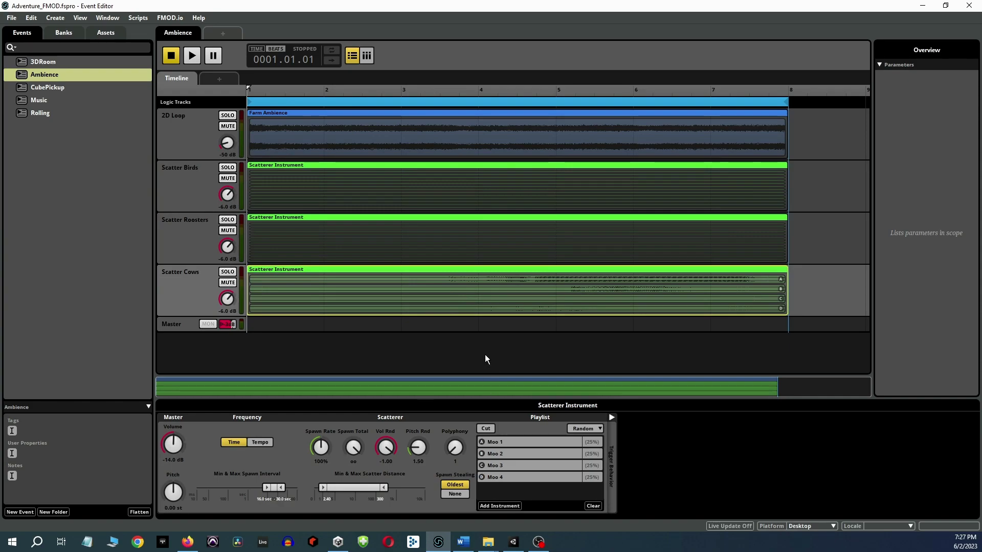
- Compare the spawn intervals and scatter distances of the bird, rooster and cow scatterers, and play the whole Ambience event
left_click(384, 201)
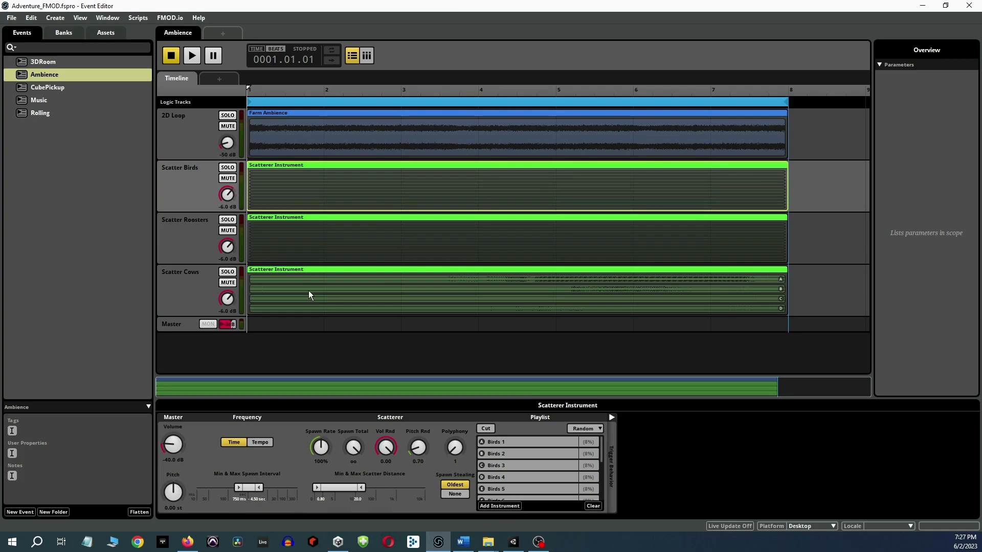
left_click(322, 235)
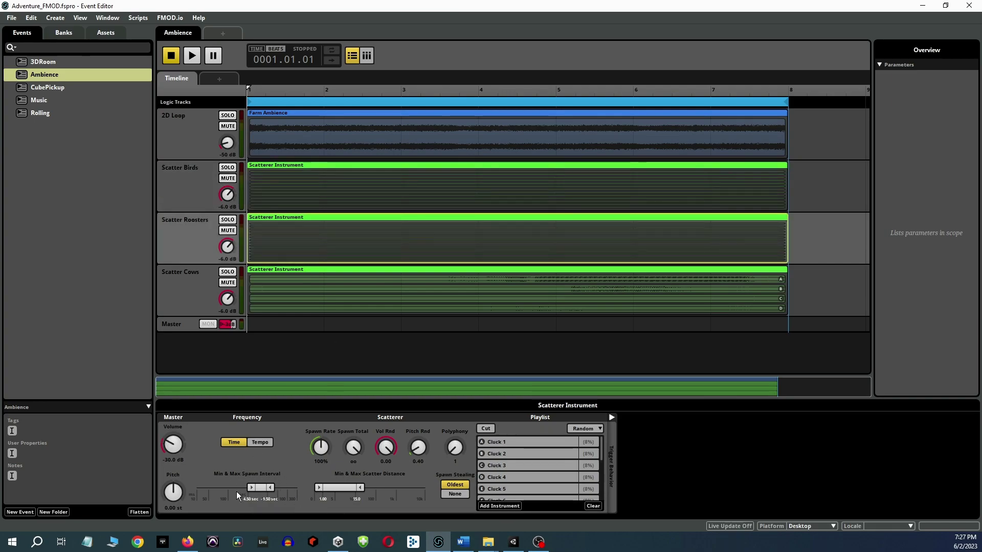
left_click(340, 293)
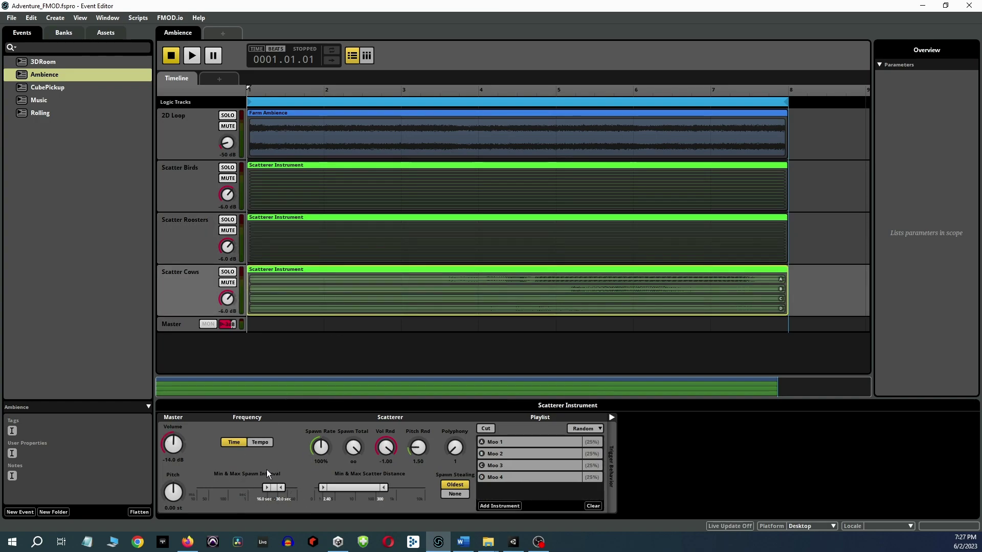
left_click(426, 195)
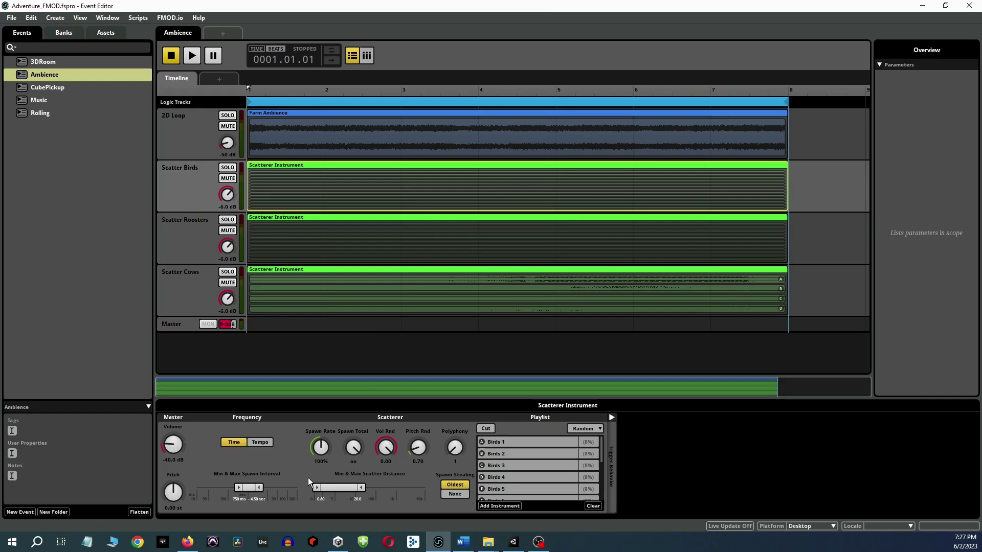
left_click(367, 238)
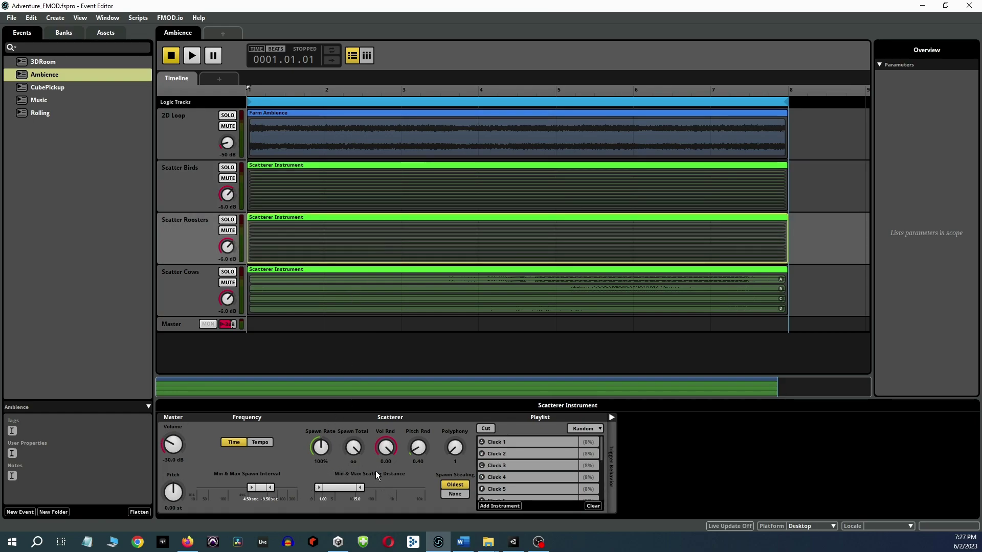
left_click(389, 278)
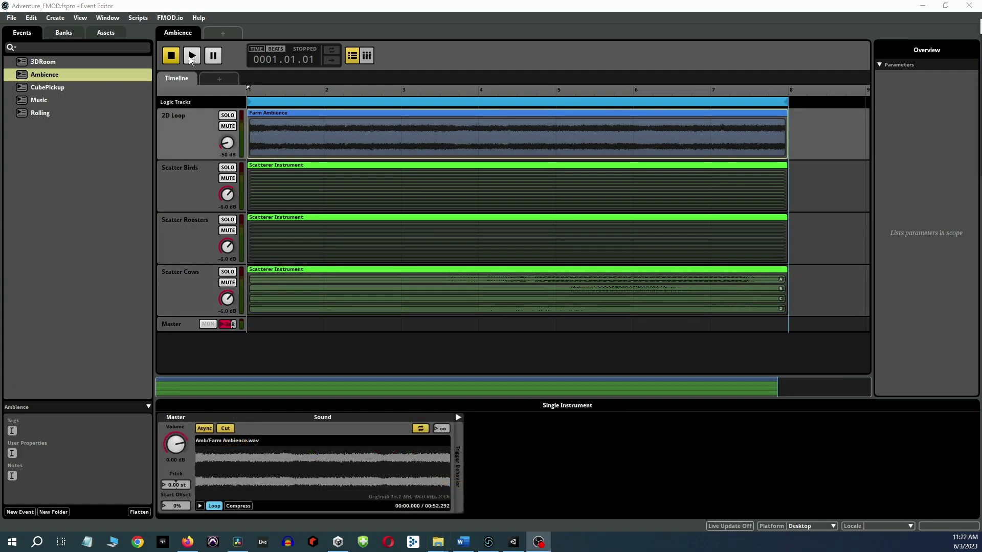
left_click(192, 56)
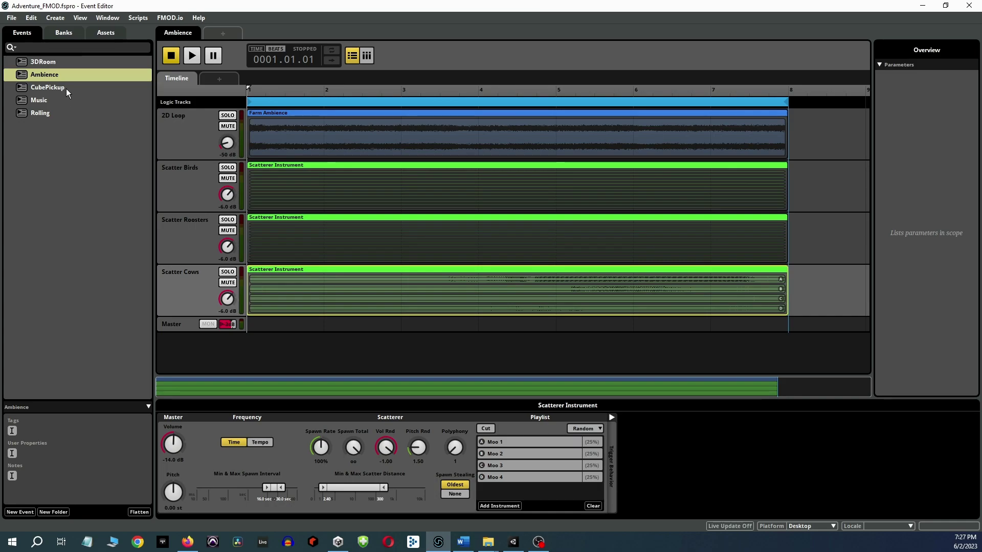
- Open the CubePickup event and examine the playlist of the multi instrument on its Cubes track
left_click(63, 86)
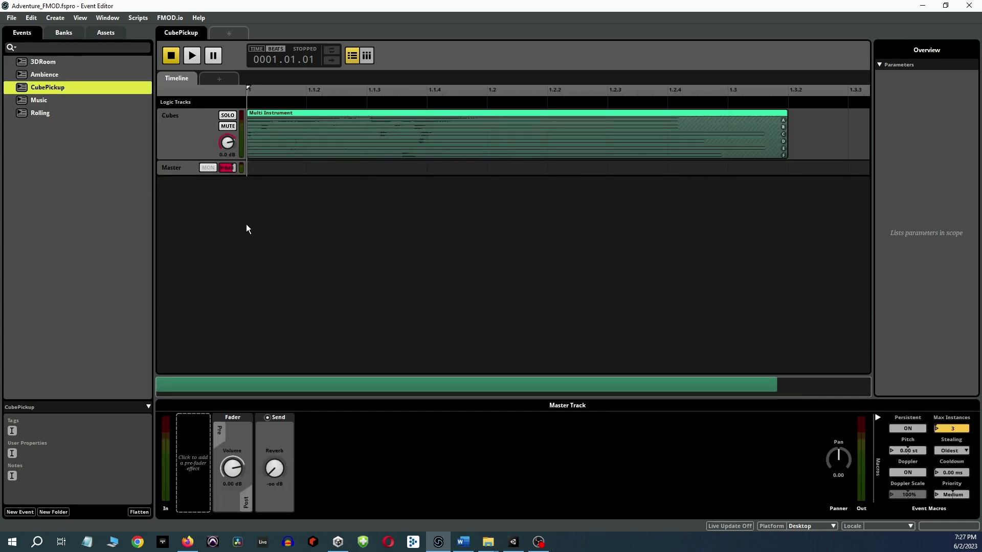
left_click(285, 144)
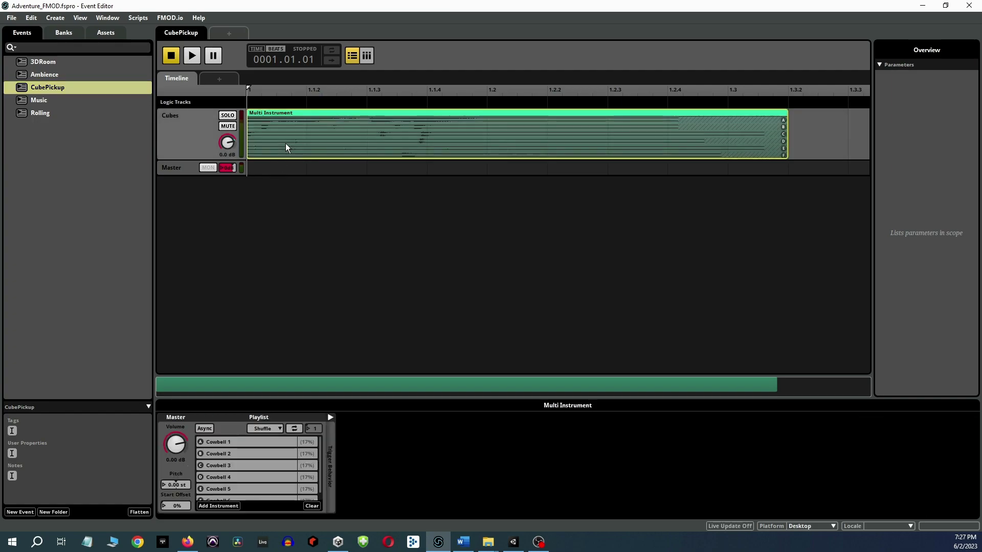
scroll(287, 463, "down", 1)
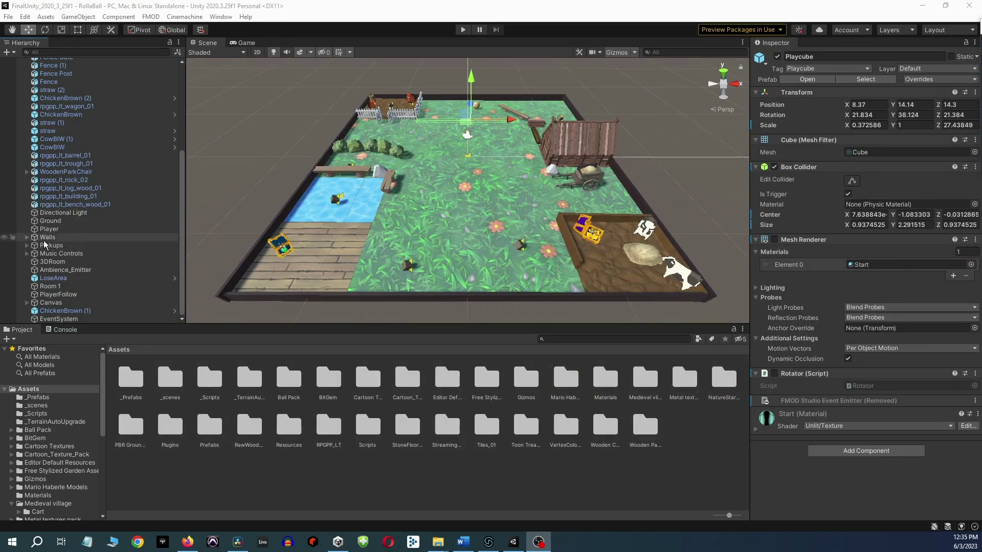
- In Unity, expand the Music Controls group and inspect the Playcube, ChangeCube, wincube and losecube objects
left_click(27, 253)
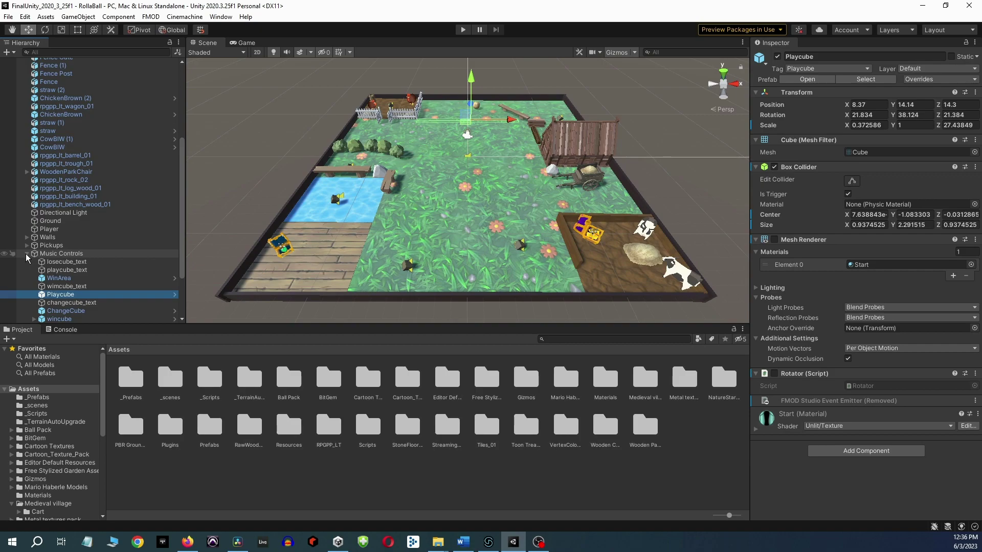
scroll(26, 254, "down", 3)
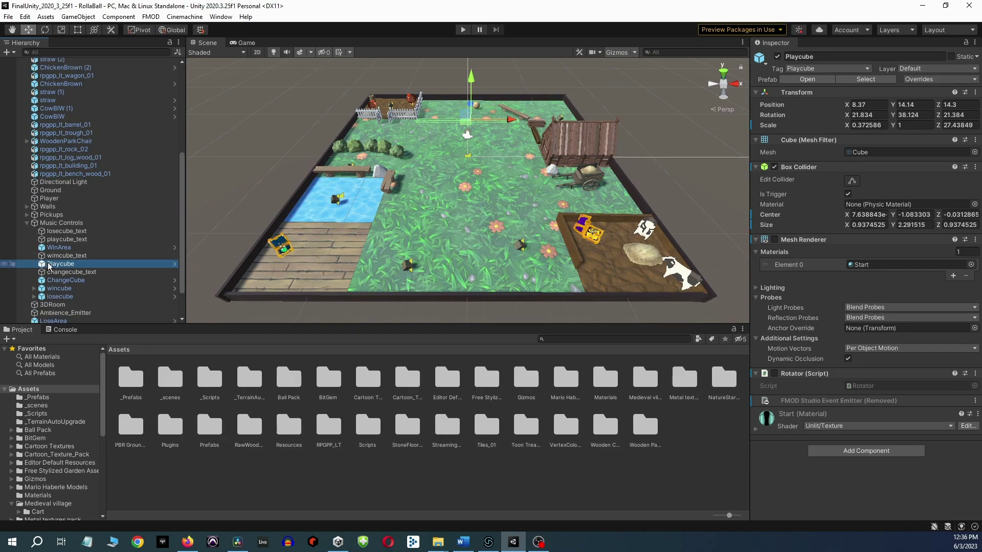
left_click(49, 265)
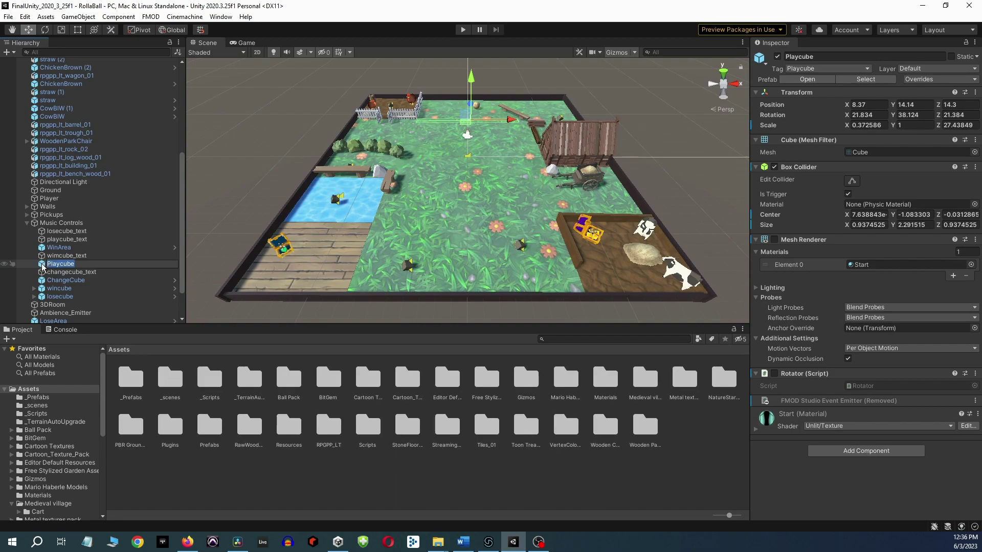
key("Return")
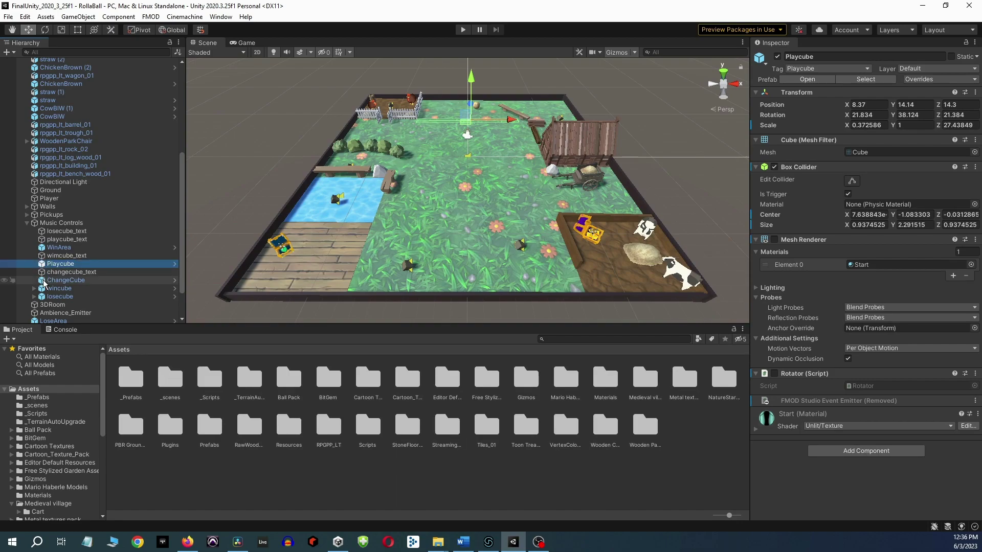
left_click(44, 282)
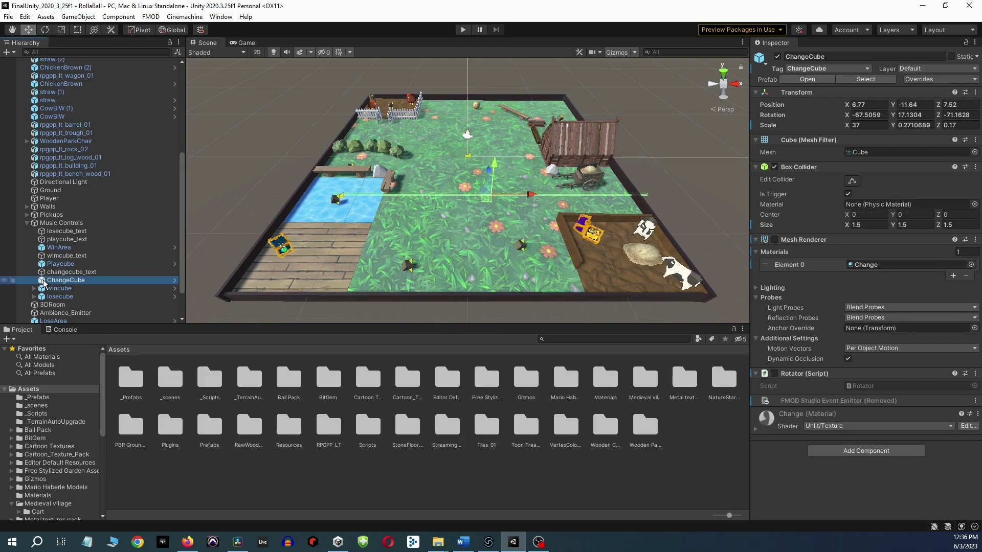
left_click(43, 289)
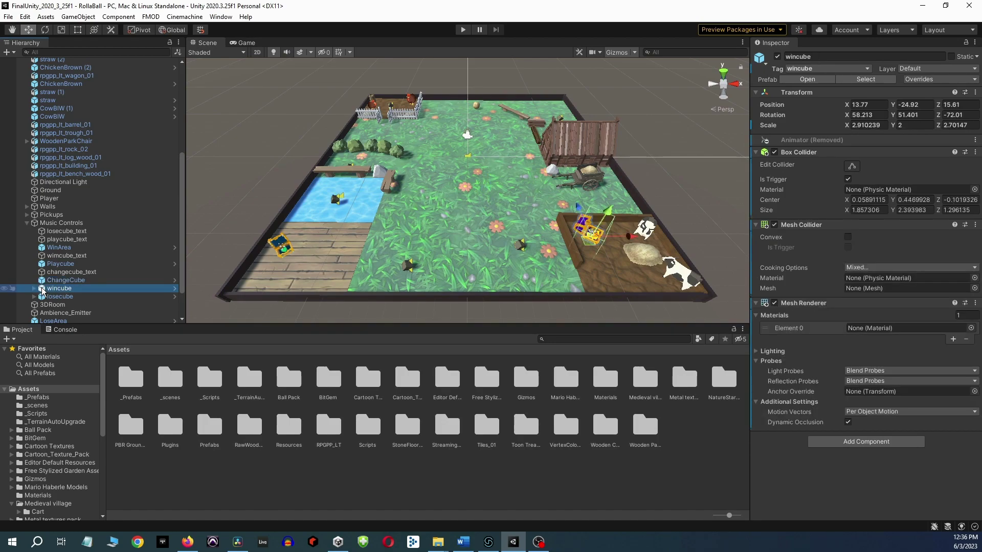
left_click(44, 299)
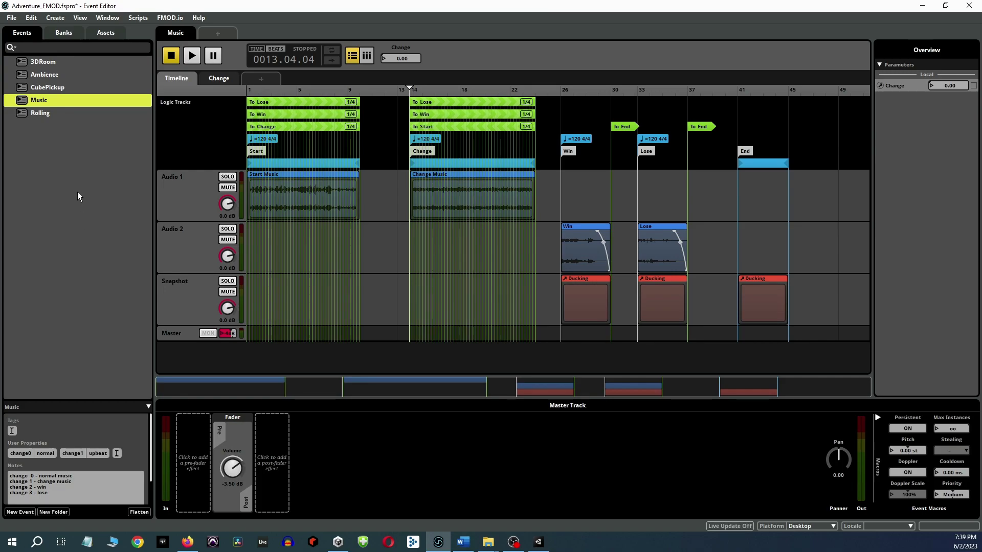
- Show the Change parameter sheet of the Music event in FMOD Studio
left_click(218, 80)
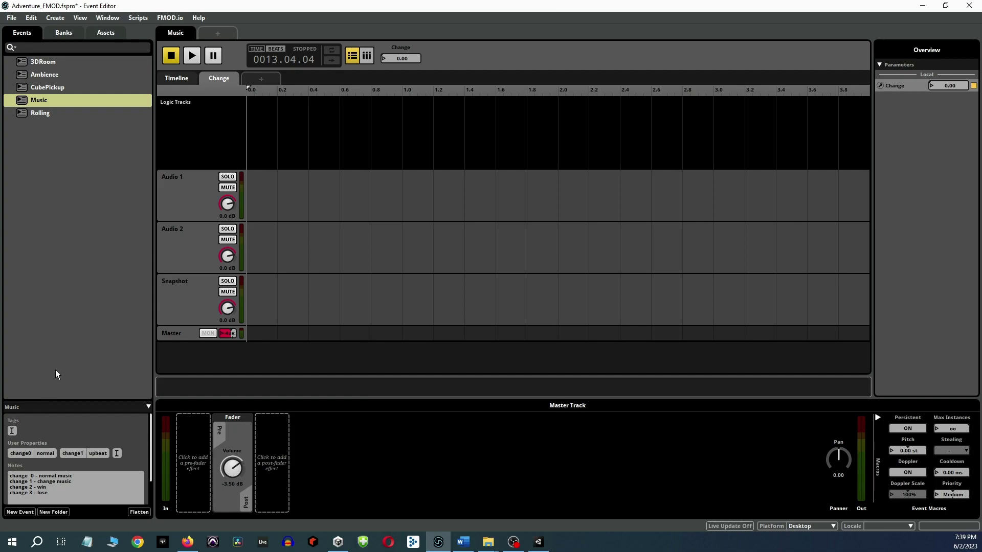
- Review the Change parameter's settings and examine the Start Music and Change Music instruments and the first To Change transition region
right_click(215, 78)
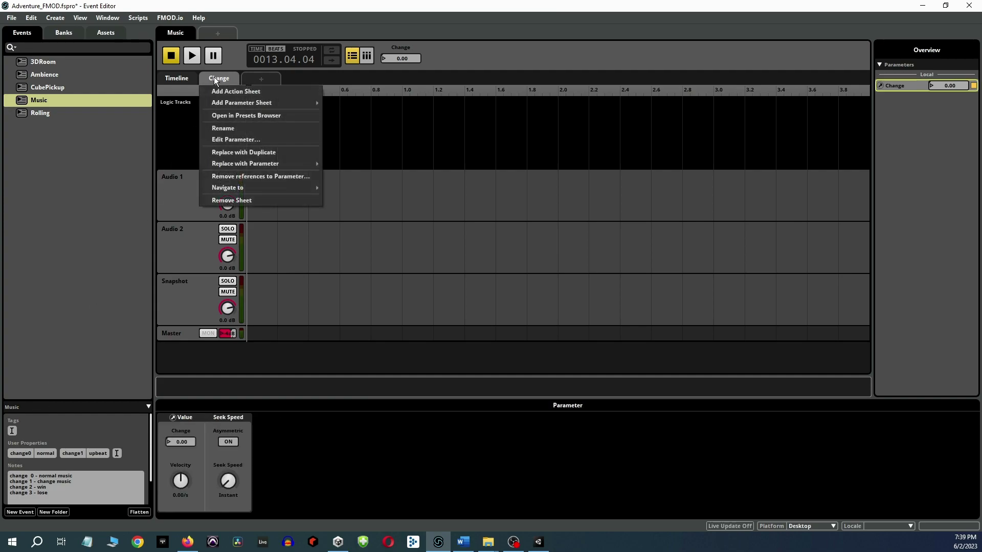
left_click(225, 140)
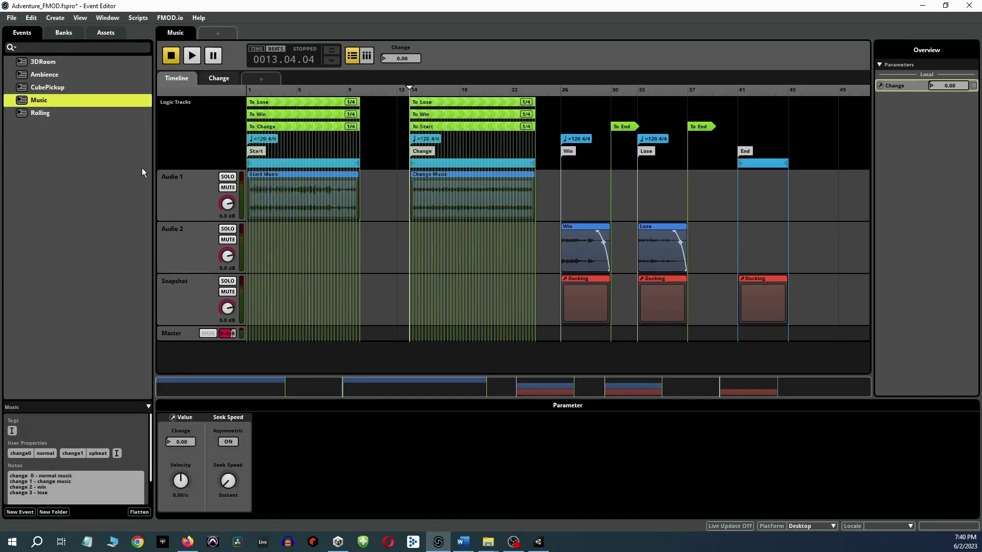
left_click(269, 190)
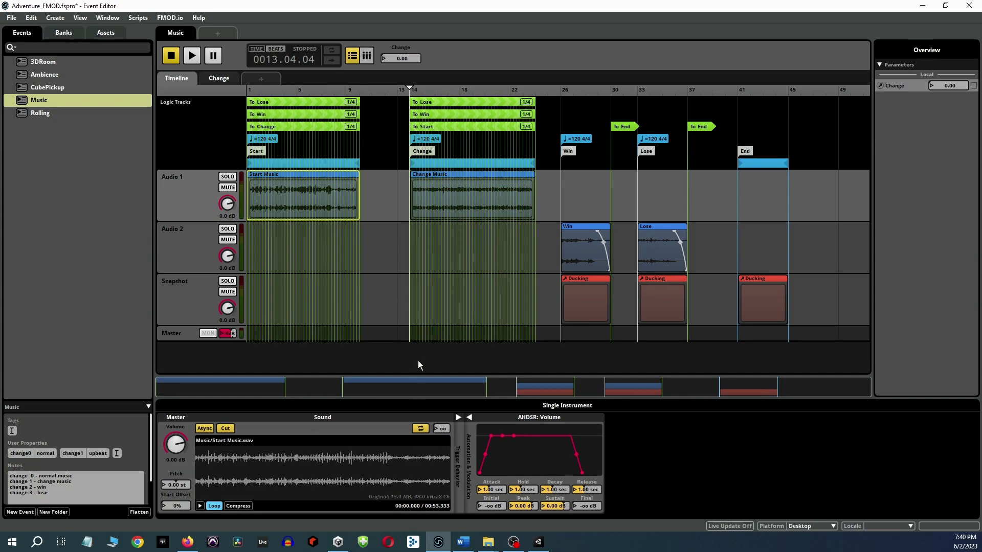
left_click(438, 198)
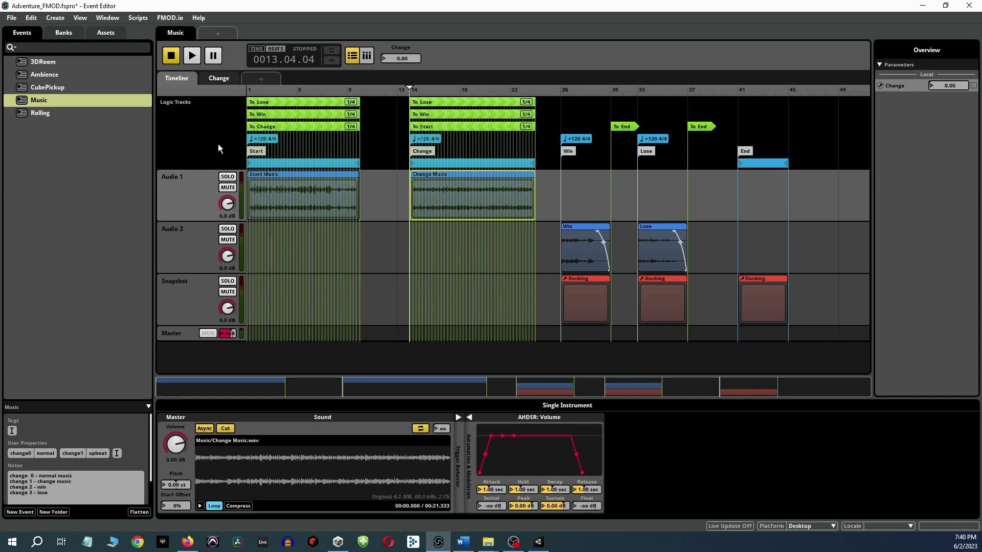
left_click(272, 127)
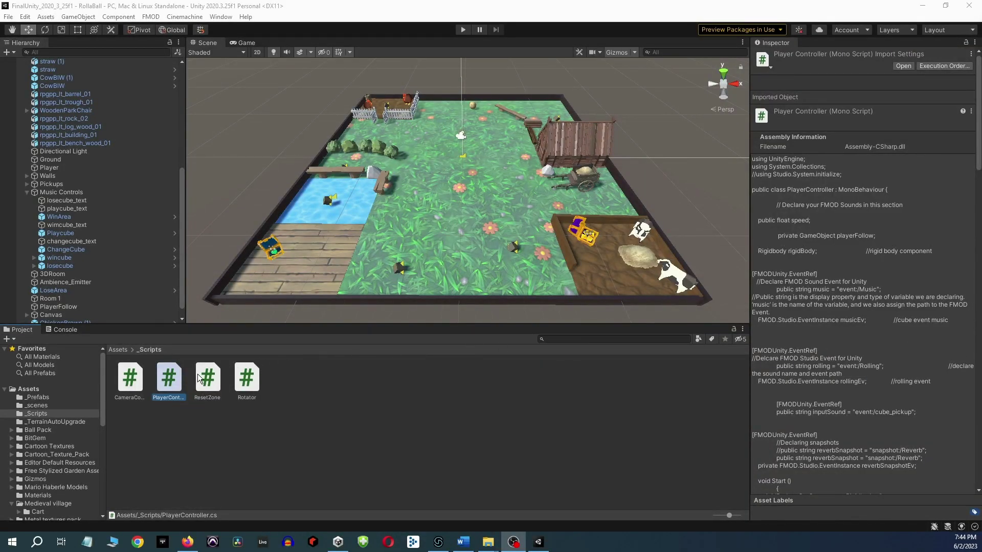
- Open the PlayerController script from Unity's _Scripts folder and highlight the event paths for music, rolling and cube pickup
left_click(176, 386)
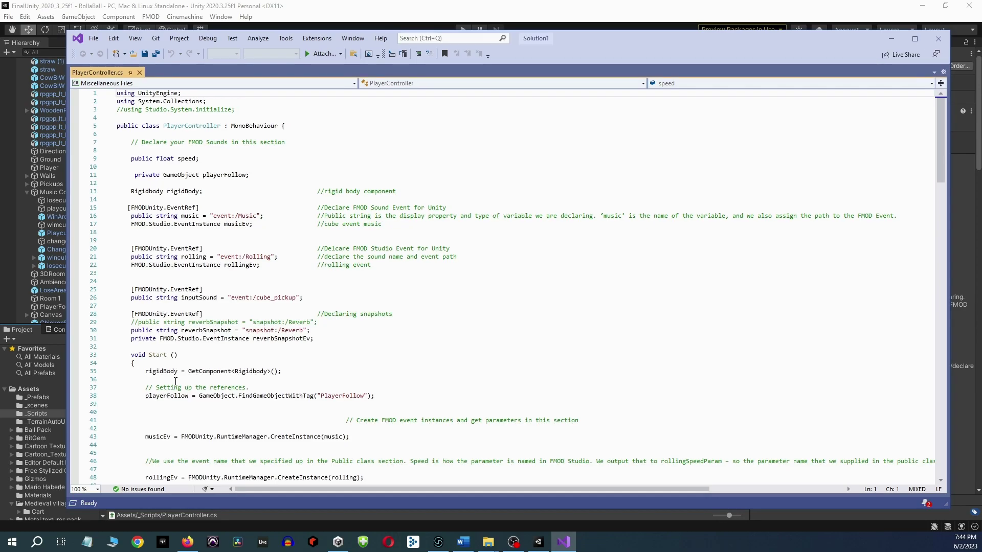
left_click_drag(213, 216, 257, 216)
left_click_drag(220, 257, 270, 257)
left_click_drag(231, 298, 296, 298)
- Examine the Change parameter values set on collision with ChangeCube, wincube and losecube, and return to the Unity scene
scroll(562, 334, "down", 20)
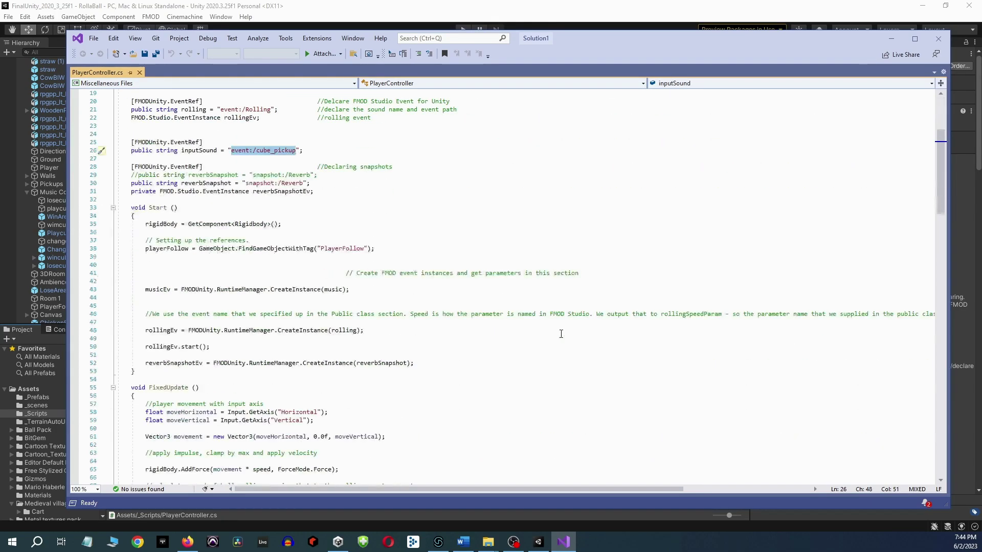
scroll(561, 334, "down", 9)
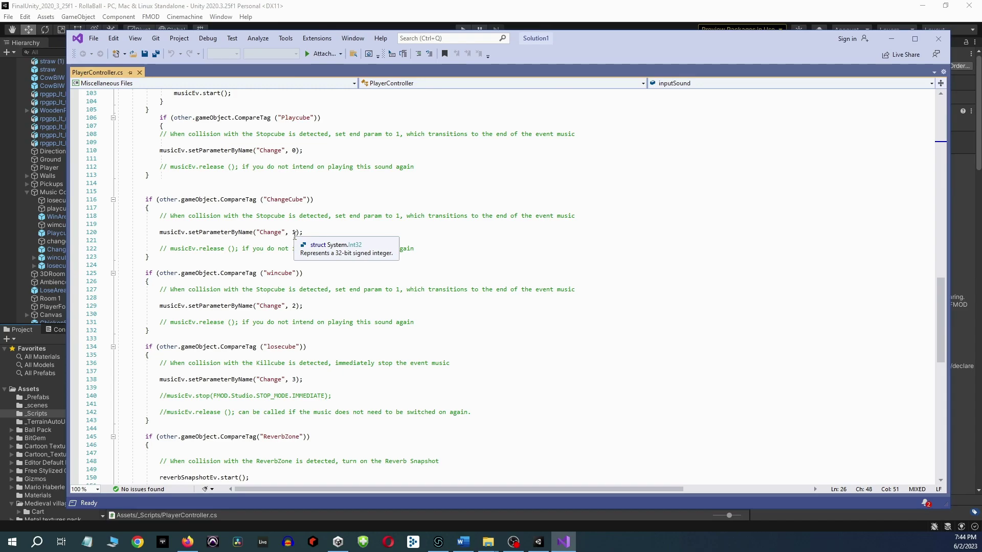
left_click(294, 234)
left_click(296, 307)
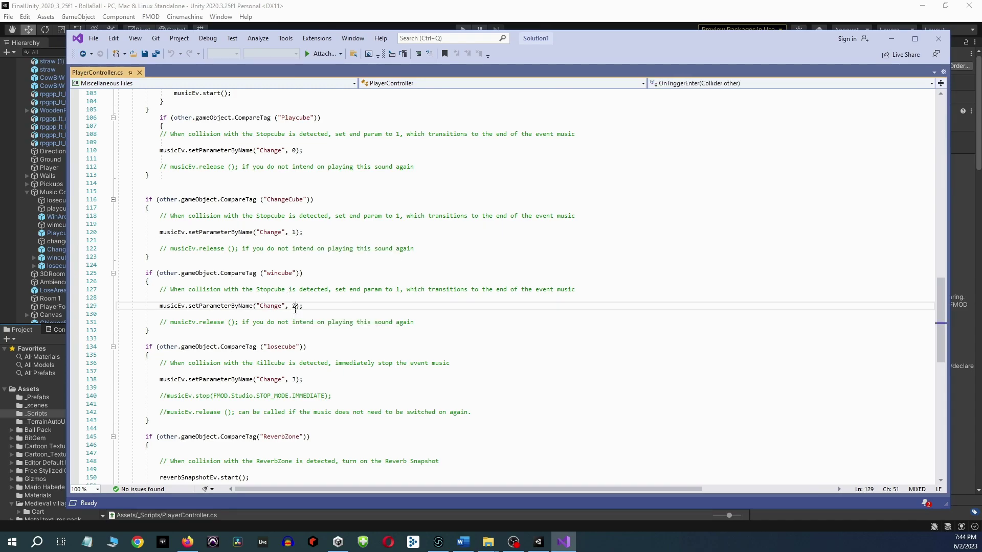
left_click(298, 378)
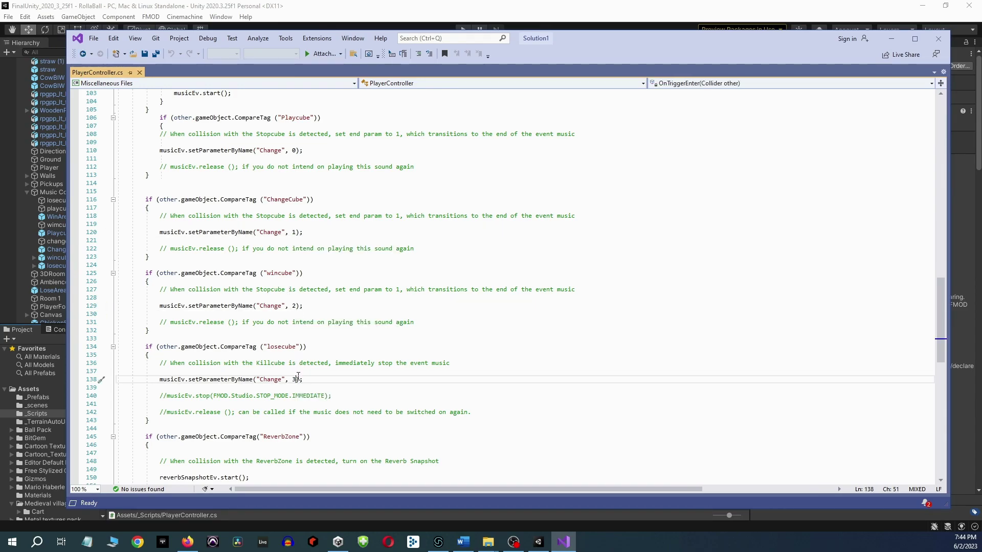
left_click(939, 39)
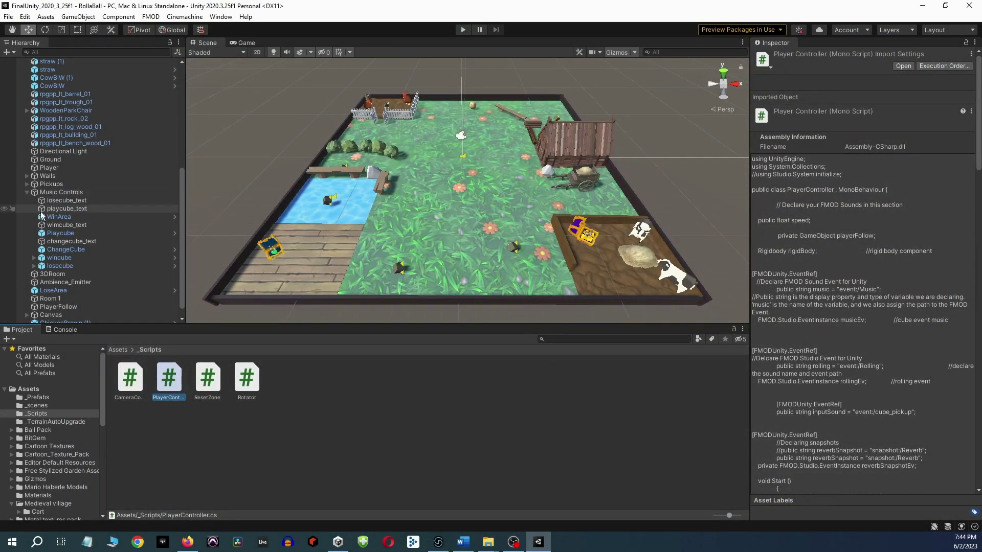
- Reveal and hide again the meshes of Playcube and ChangeCube with their Mesh Renderers, and inspect wincube and losecube
left_click(52, 235)
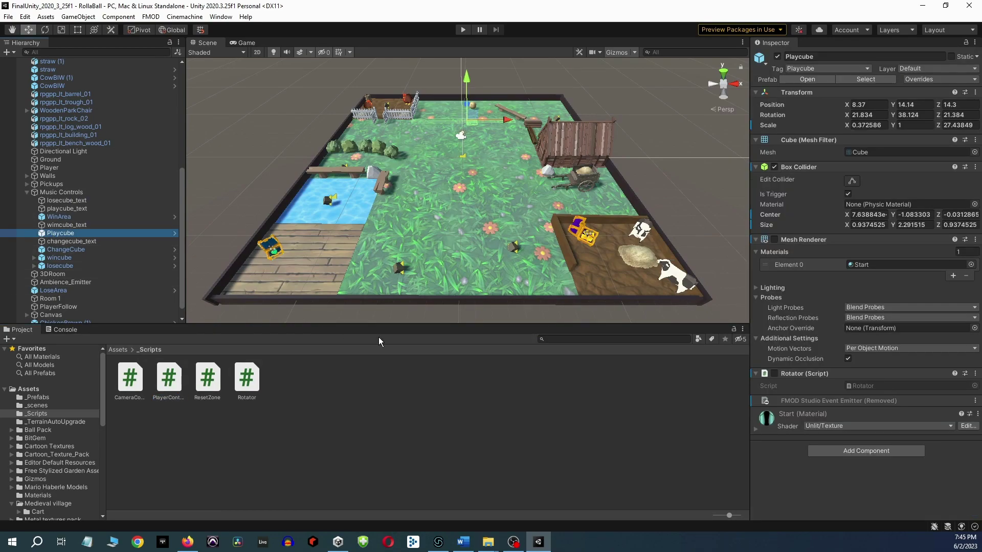
left_click(775, 239)
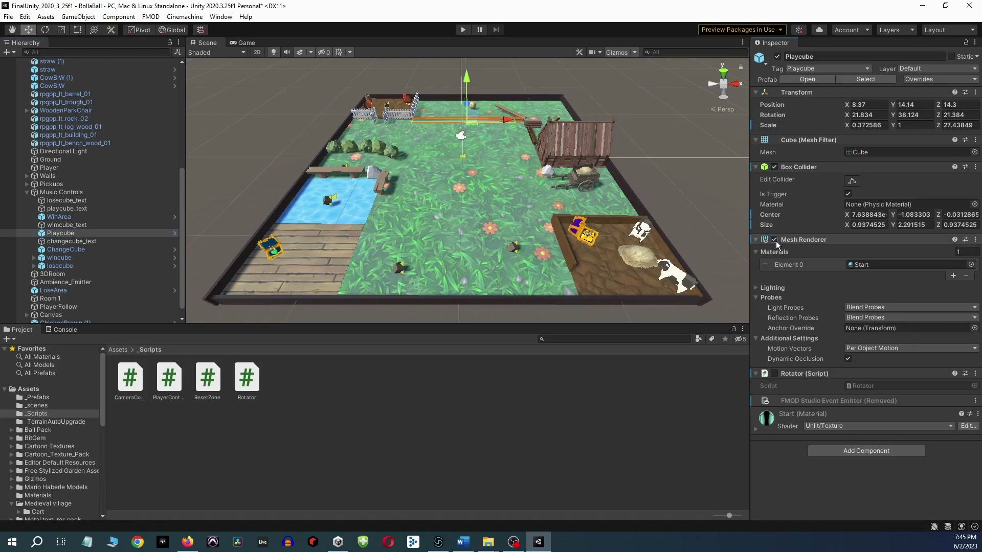
left_click(775, 240)
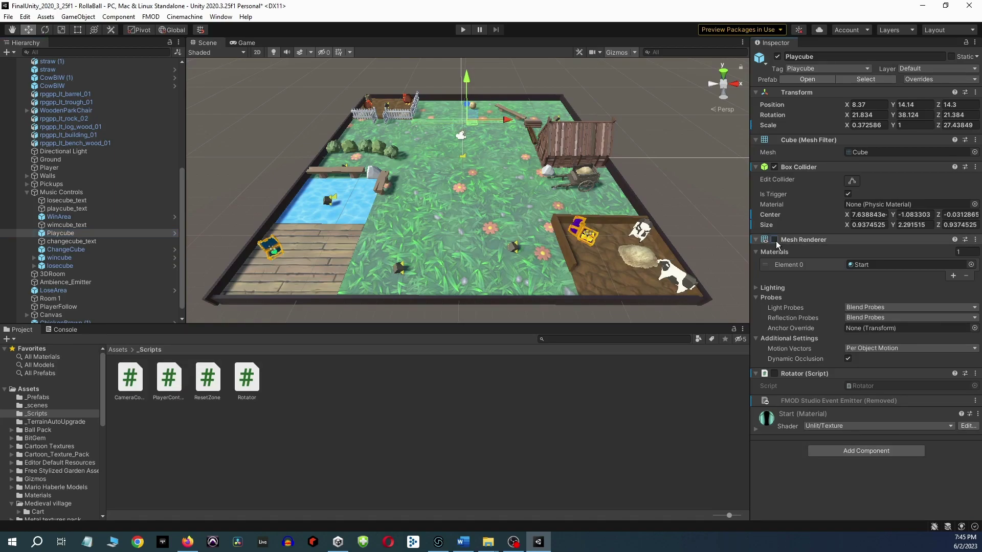
left_click(93, 250)
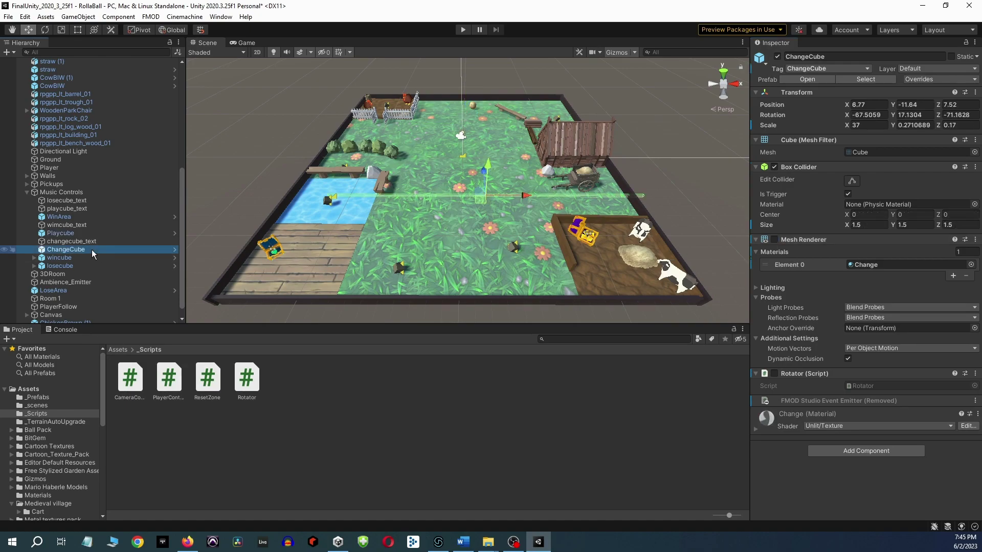
left_click(775, 240)
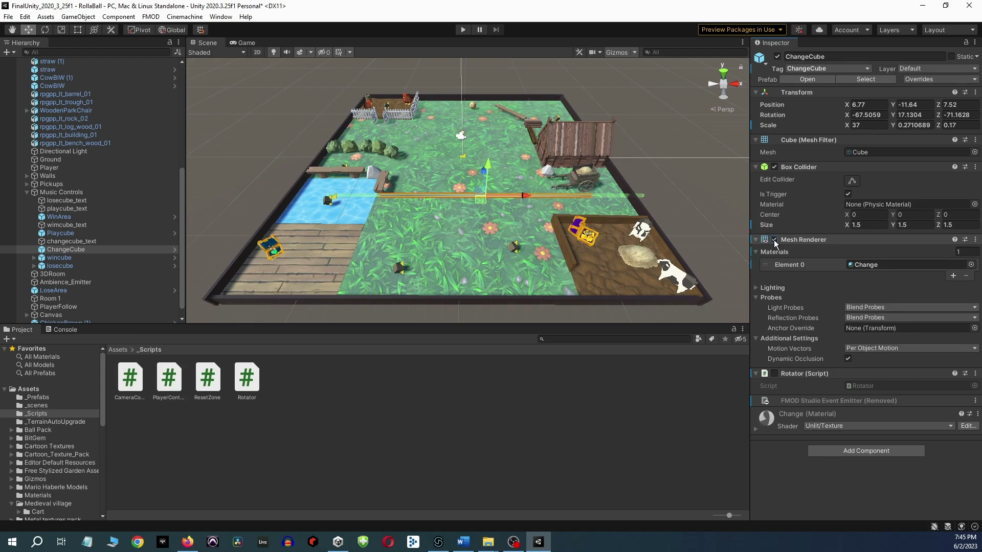
left_click(774, 240)
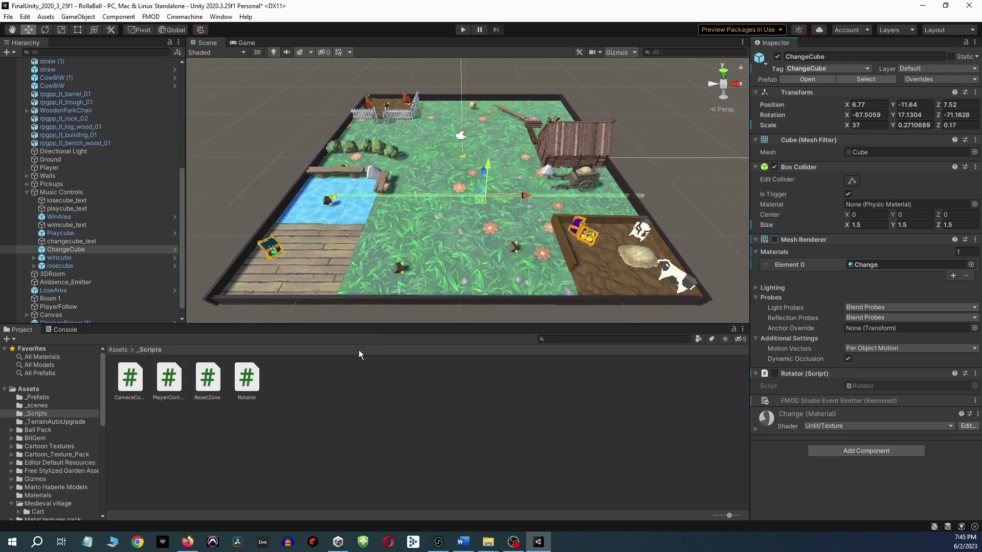
left_click(71, 259)
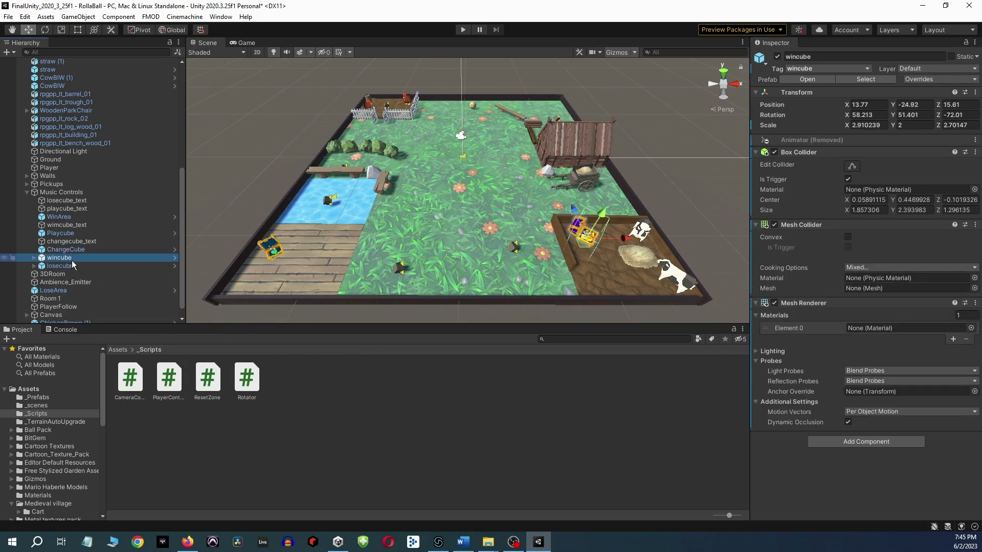
left_click(71, 265)
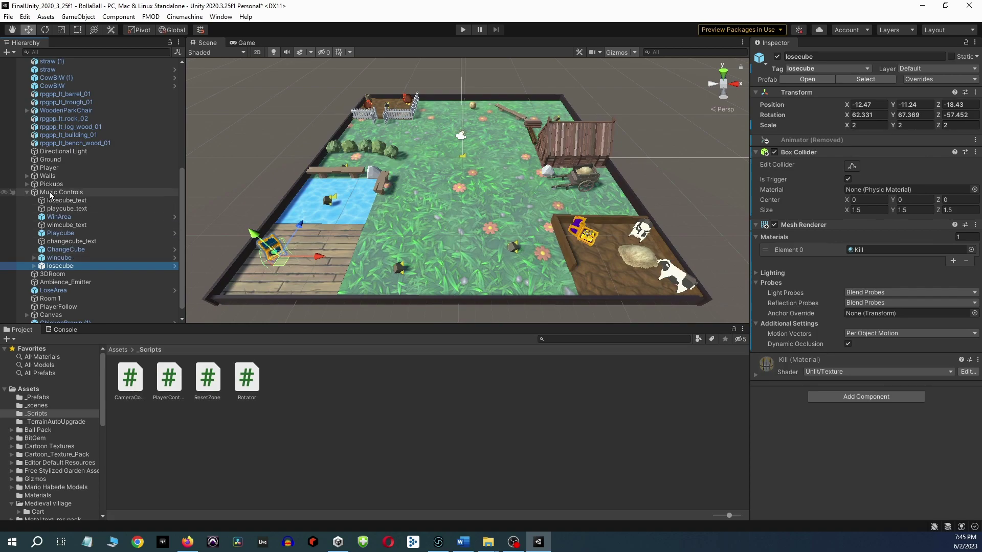
- Expand the Pickups group and inspect the tag and FMOD Studio Event Emitter of each pickup object
left_click(30, 185)
left_click(28, 185)
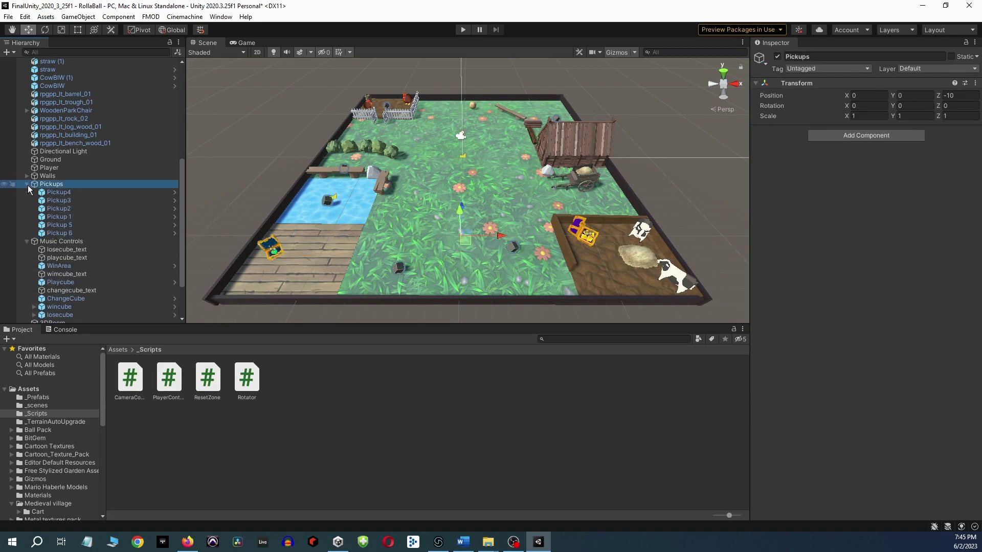
left_click(60, 217)
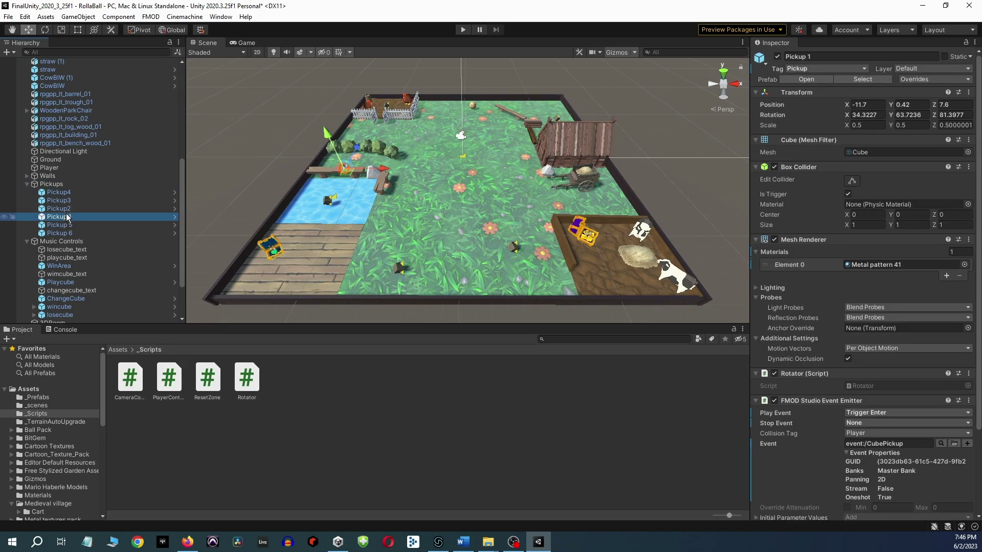
left_click(66, 193)
left_click(66, 200)
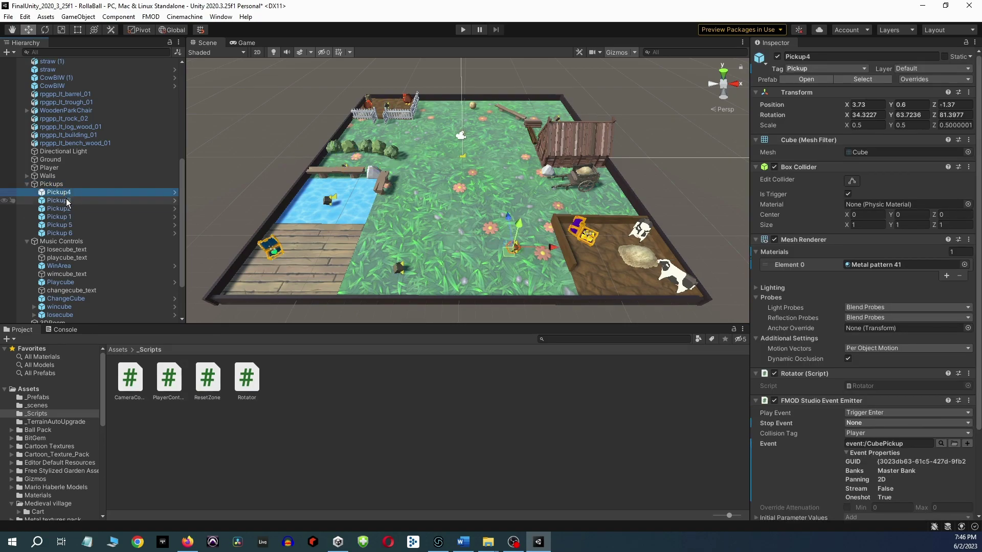
left_click(66, 209)
left_click(70, 225)
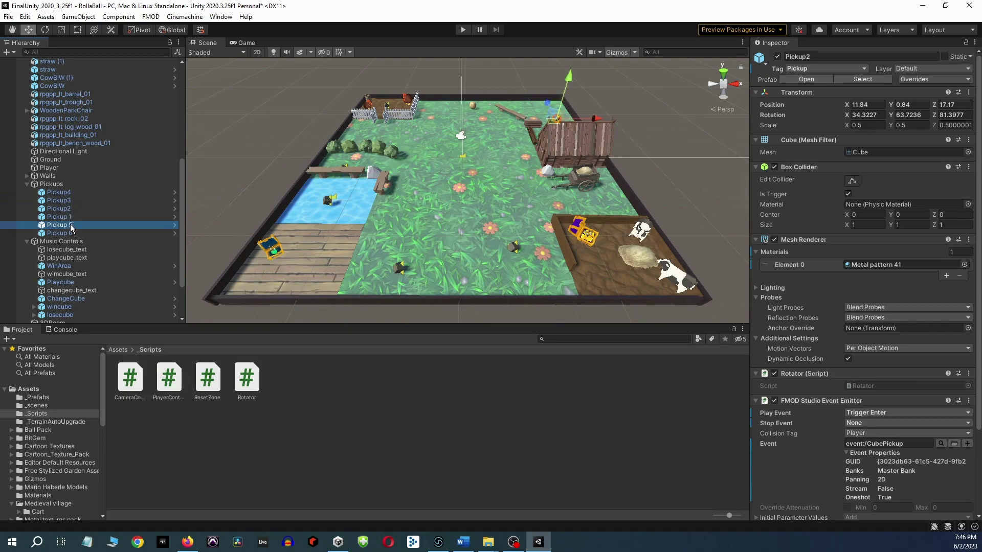
left_click(70, 234)
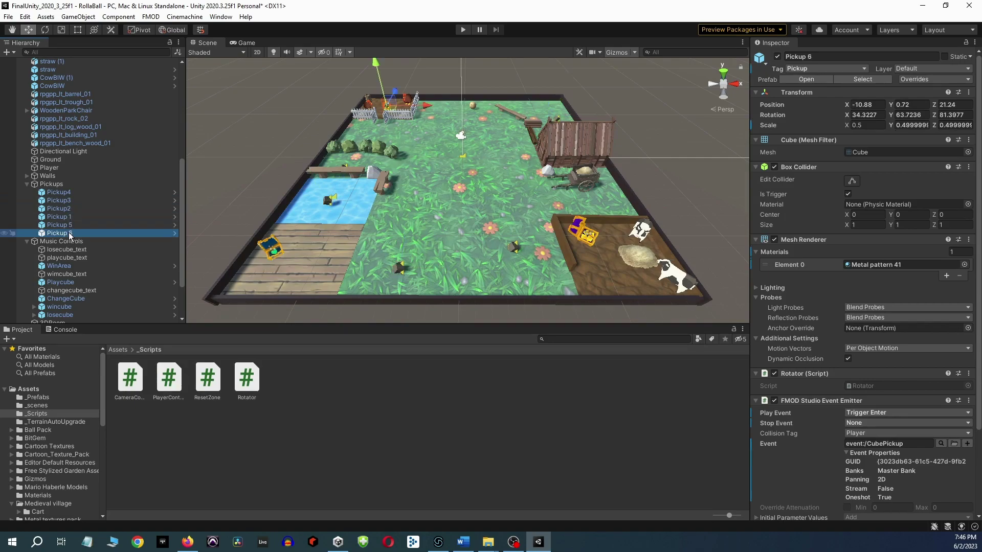
- Inspect the FMOD Studio Event Emitter settings of the Ambience_Emitter and 3DRoom objects
scroll(70, 236, "down", 3)
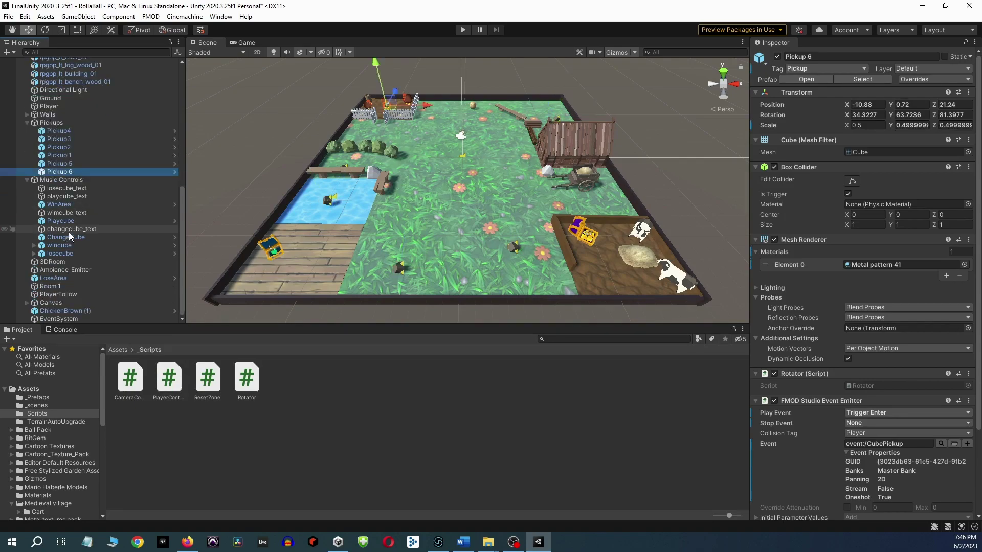
left_click(74, 270)
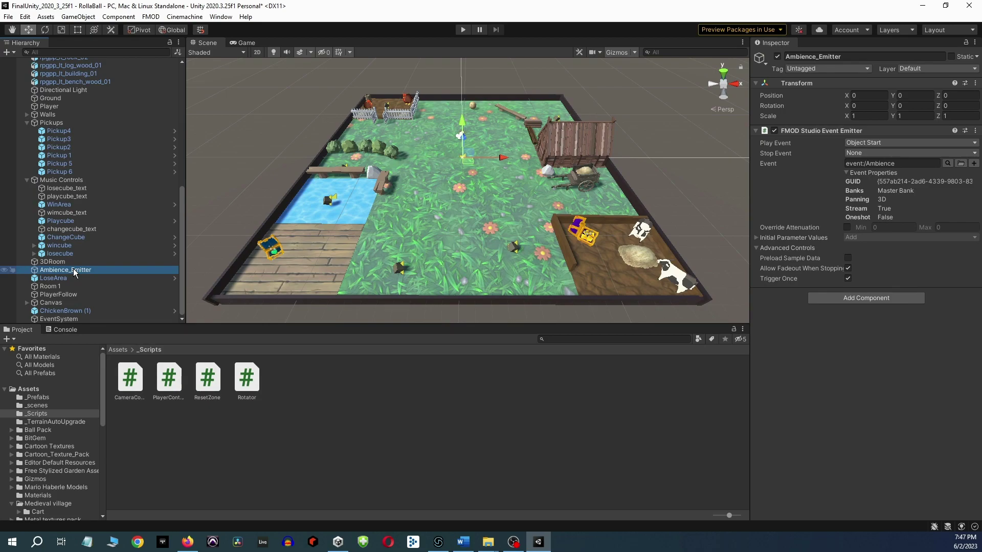
left_click(70, 263)
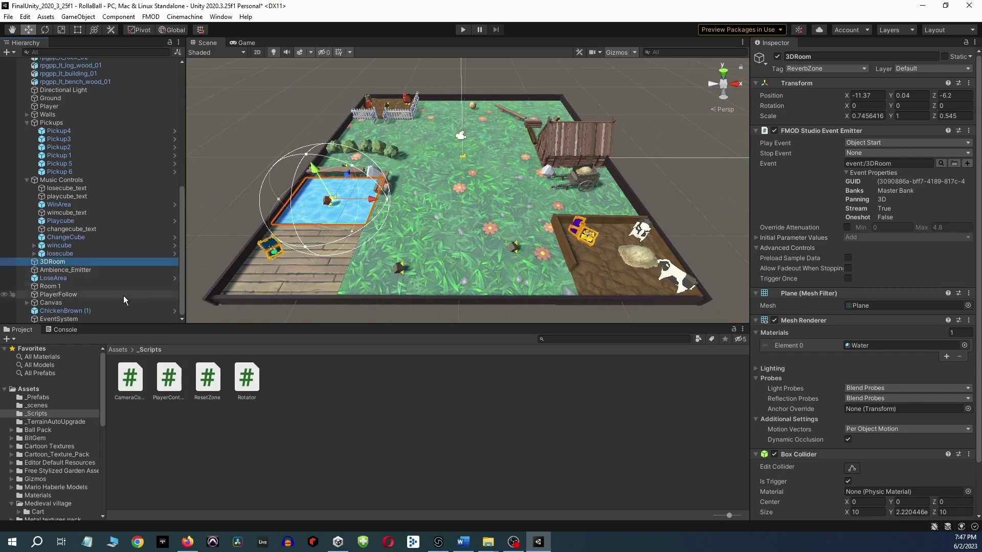
- In FMOD Studio, play the 3DRoom event while moving its 3D preview position forward and back to the centre, and stop playback
left_click(436, 543)
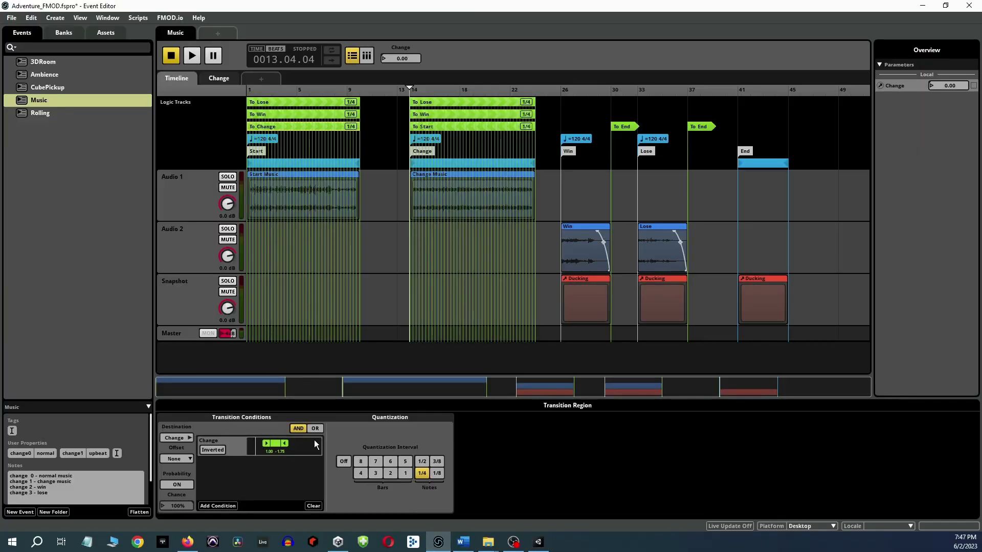
left_click(54, 61)
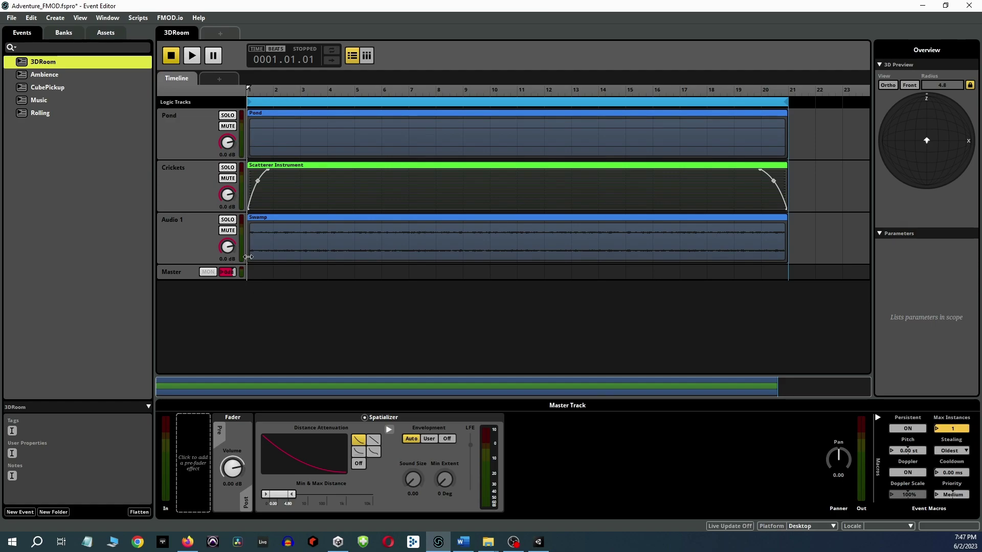
left_click(191, 56)
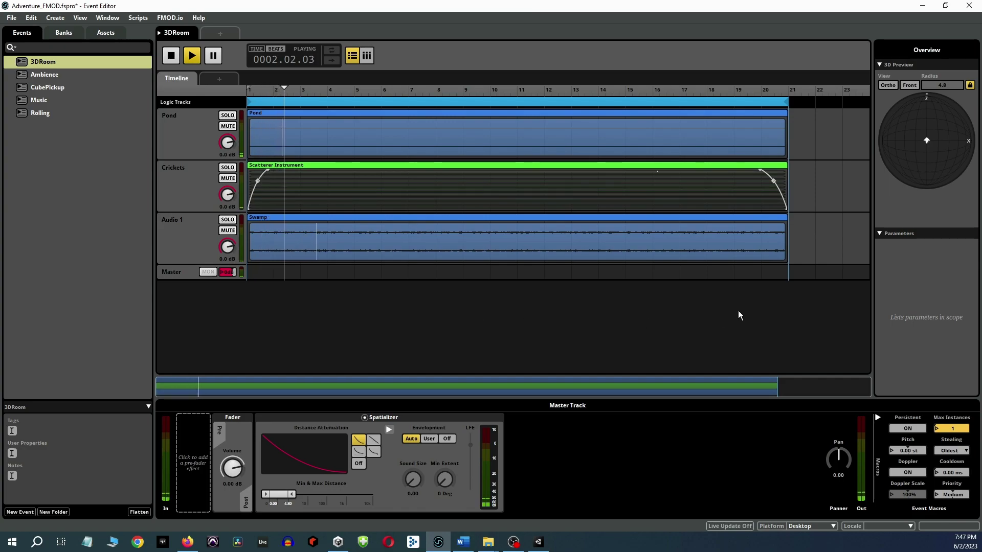
mouse_move(927, 144)
left_mouse_down()
mouse_move(946, 125)
mouse_move(944, 173)
mouse_move(894, 142)
mouse_move(926, 115)
left_mouse_up()
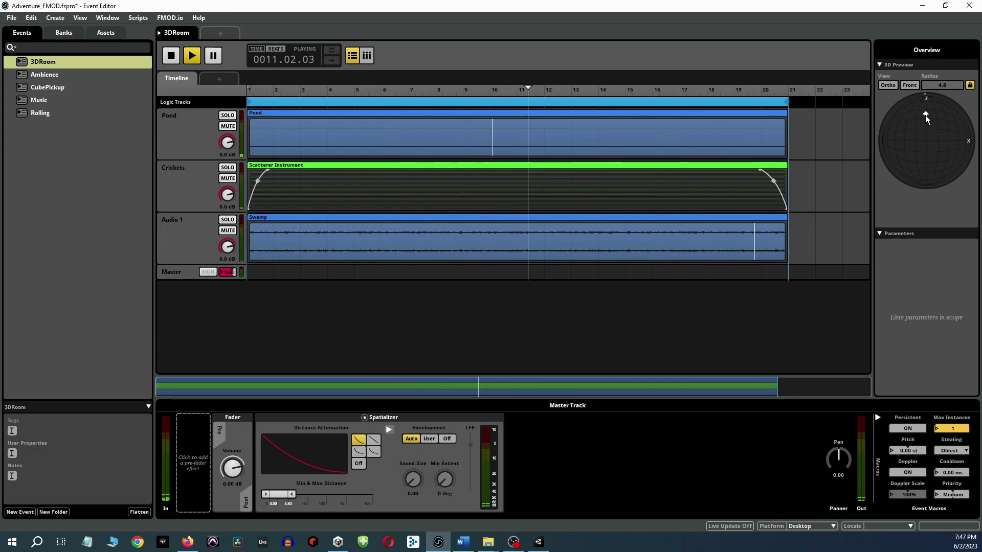
left_click_drag(925, 115, 926, 140)
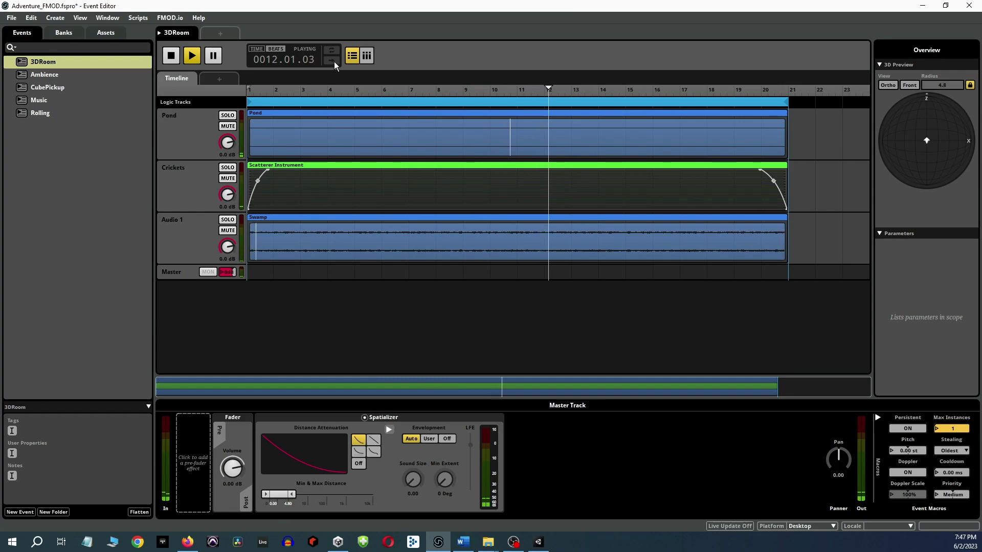
left_click(171, 56)
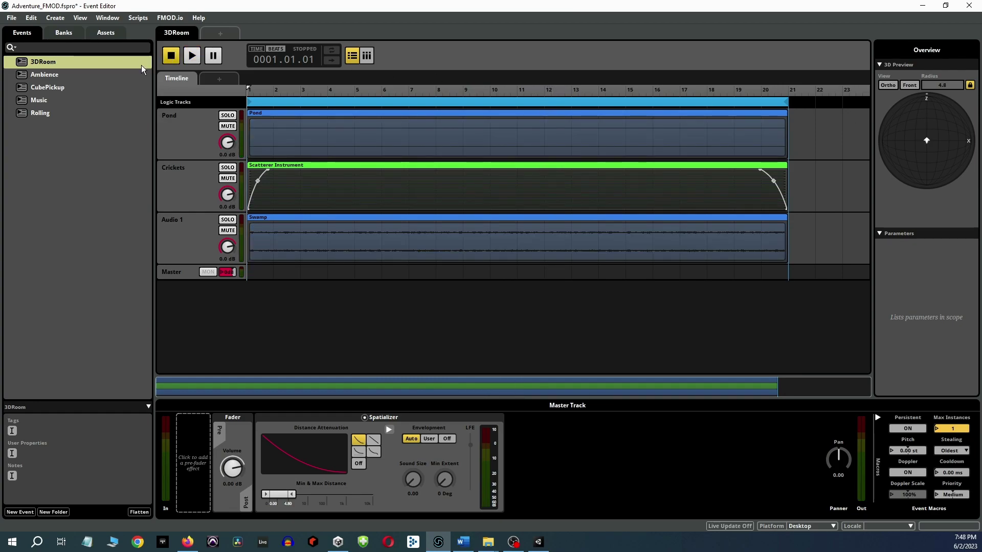
- Open the Rolling event and inspect its slow and fast roll sounds, both leaf scatterer playlists, and the volume automation of Roll and Roll2
left_click(42, 117)
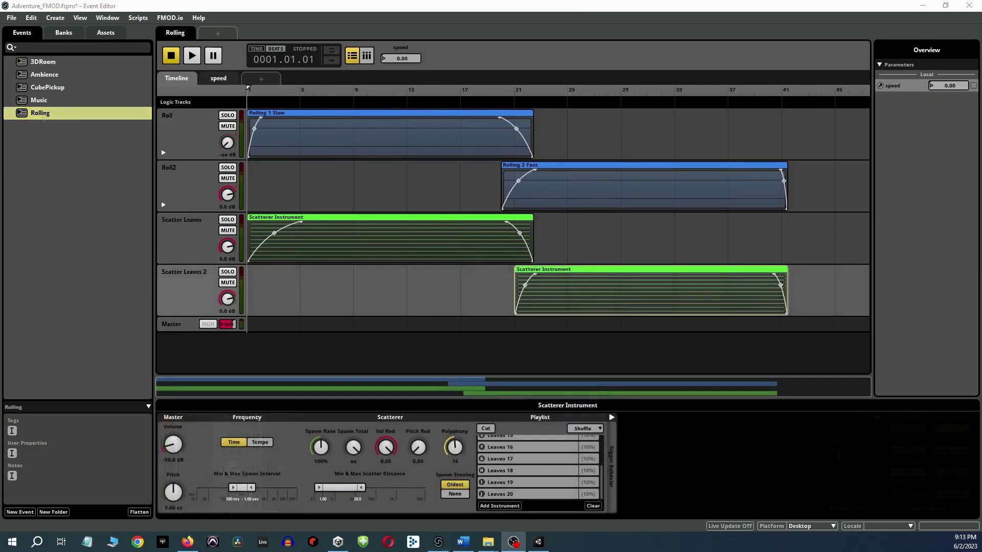
left_click(418, 129)
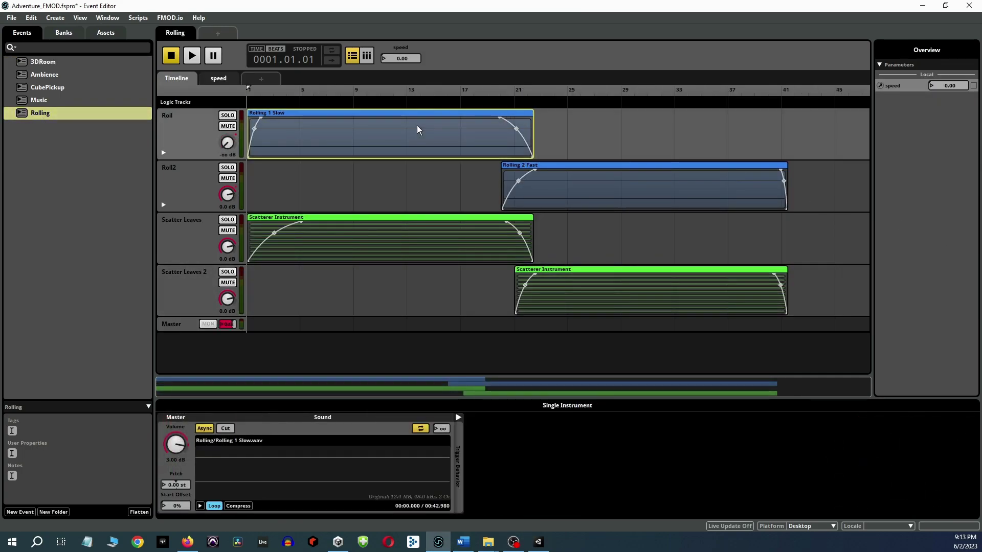
left_click(561, 193)
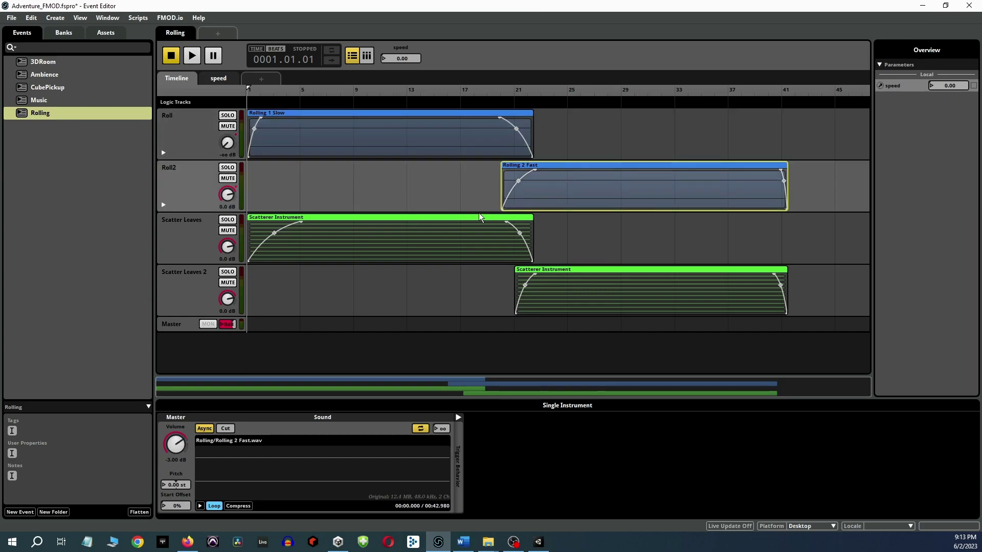
left_click(423, 234)
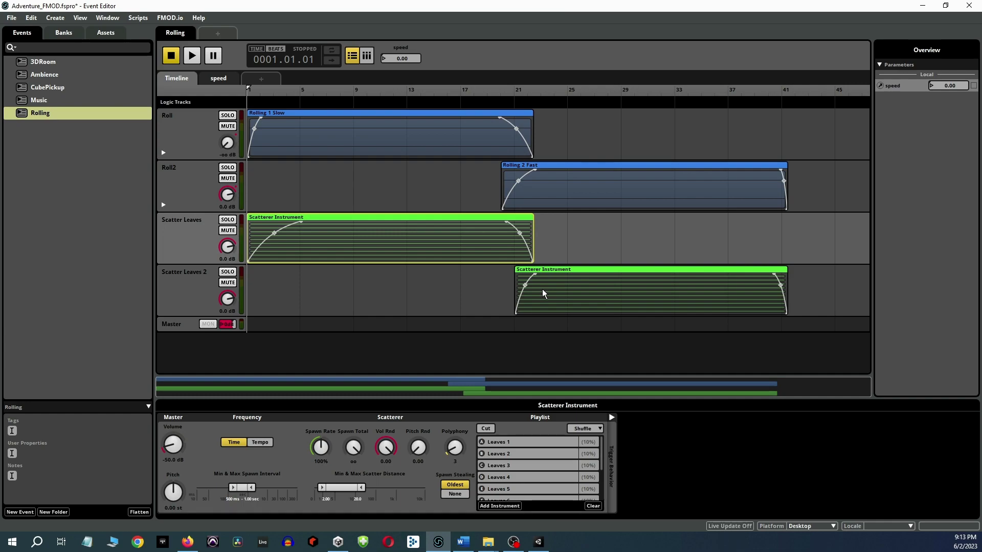
scroll(548, 470, "down", 3)
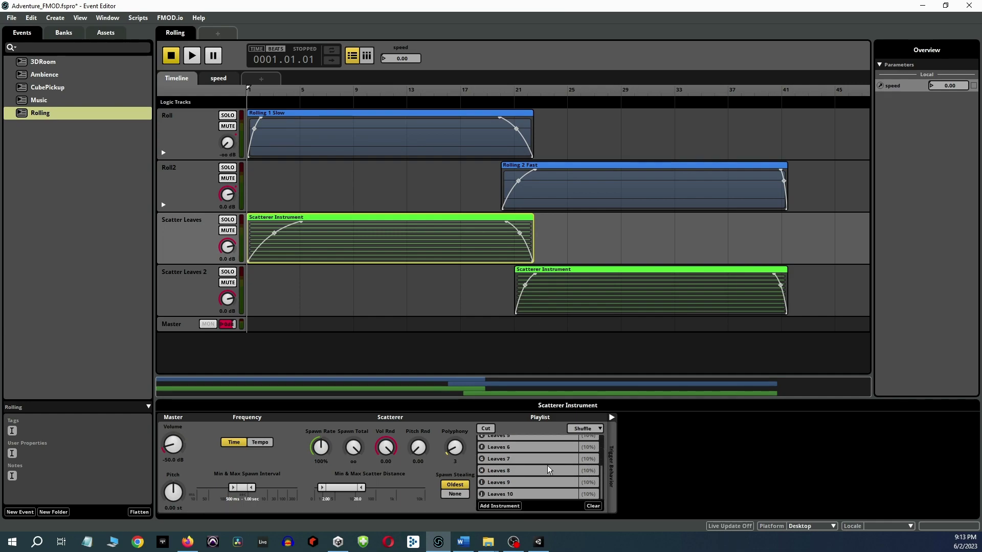
left_click(538, 306)
scroll(530, 468, "down", 3)
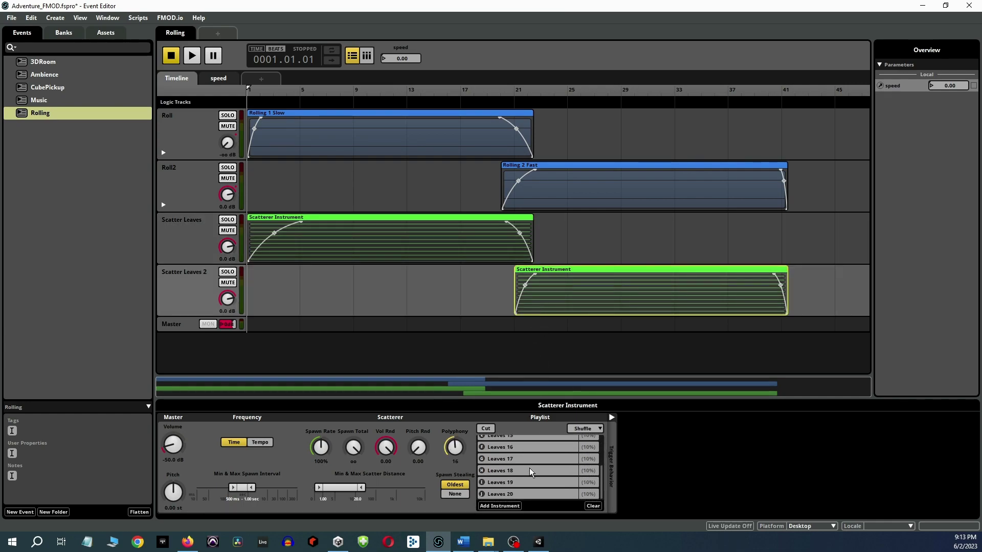
left_click(164, 153)
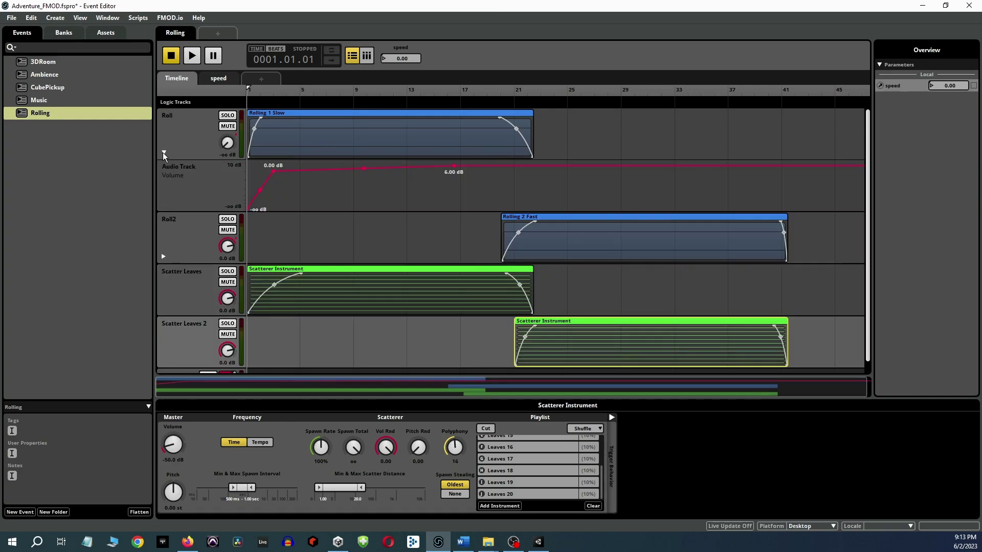
left_click(163, 257)
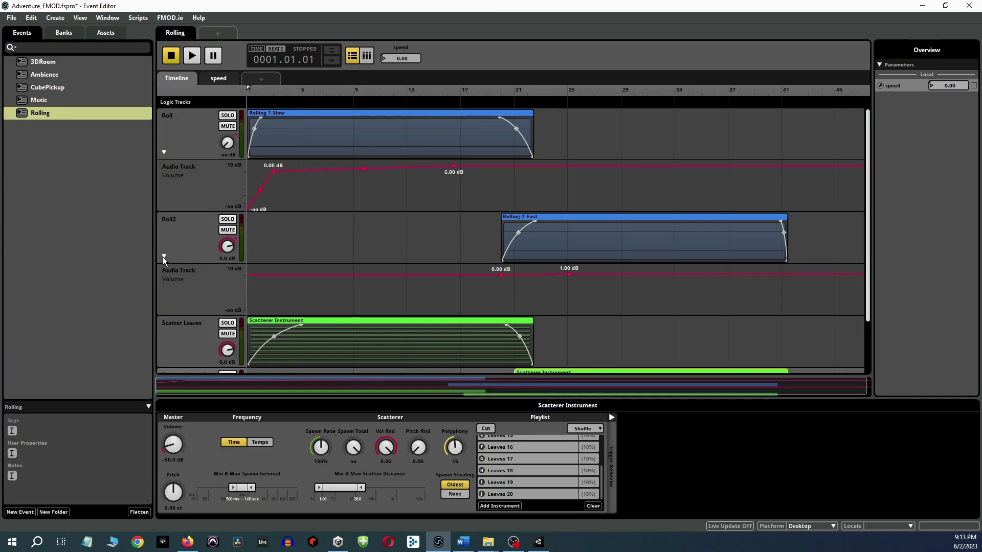
- Open the Mixer's Pause snapshot and shrink its window to uncover the Event Editor
left_click(106, 17)
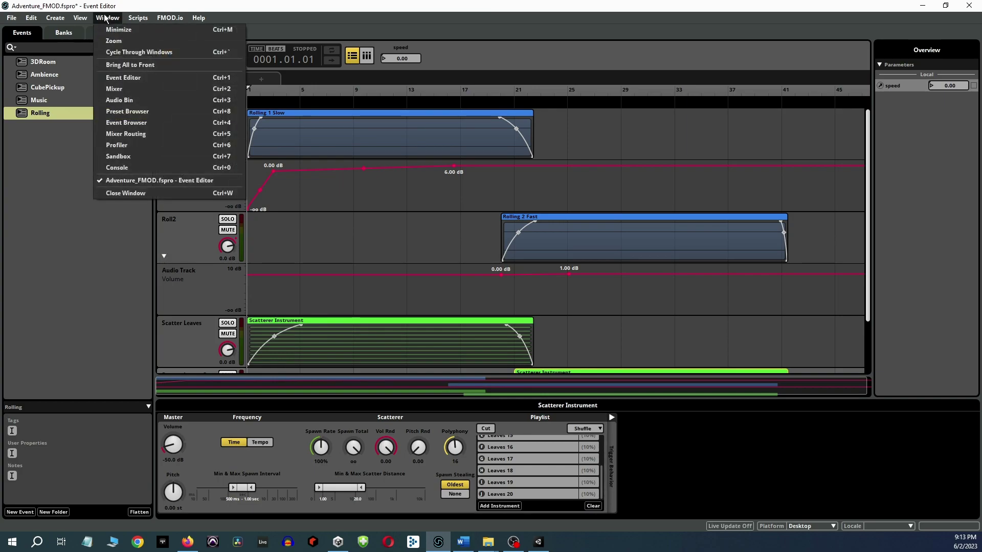
left_click(131, 92)
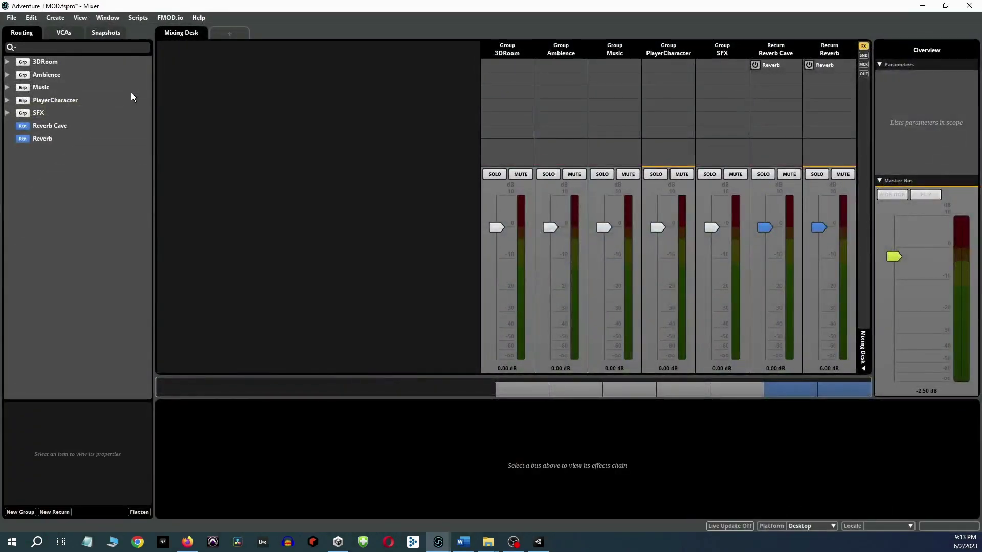
left_click(116, 35)
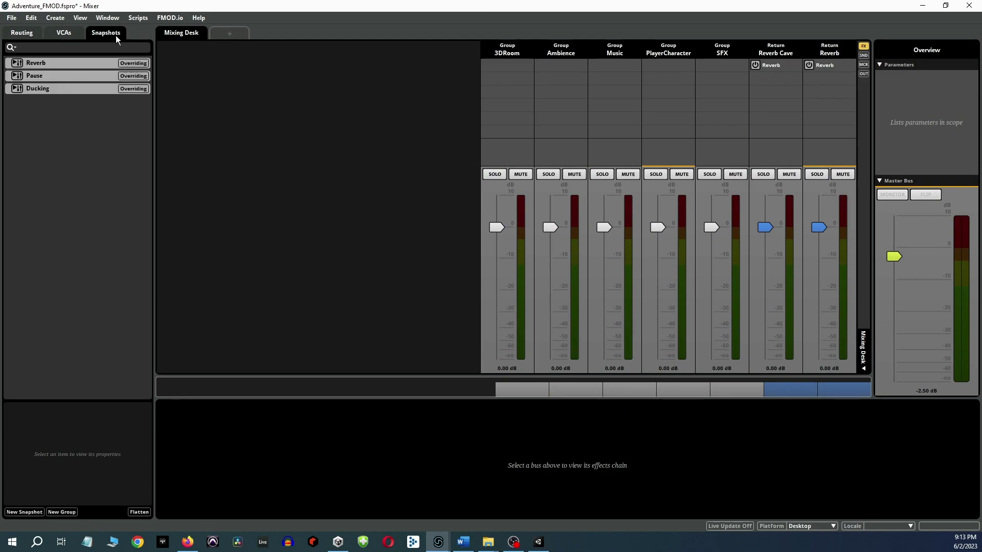
left_click(93, 75)
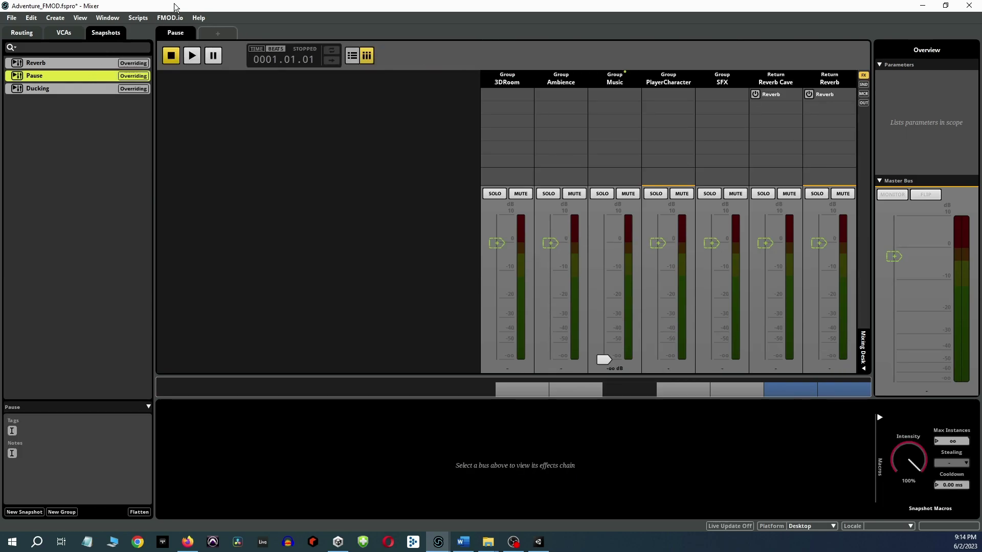
left_click_drag(174, 7, 405, 86)
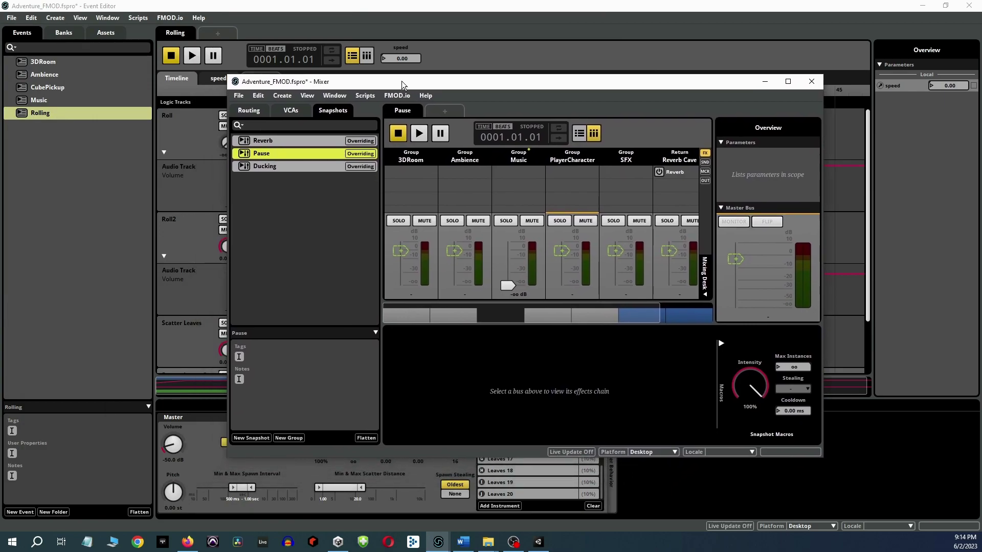
- Play the Music event while starting and stopping the Pause snapshot in the Mixer, and stop the music playback
left_click(42, 100)
left_click(42, 100)
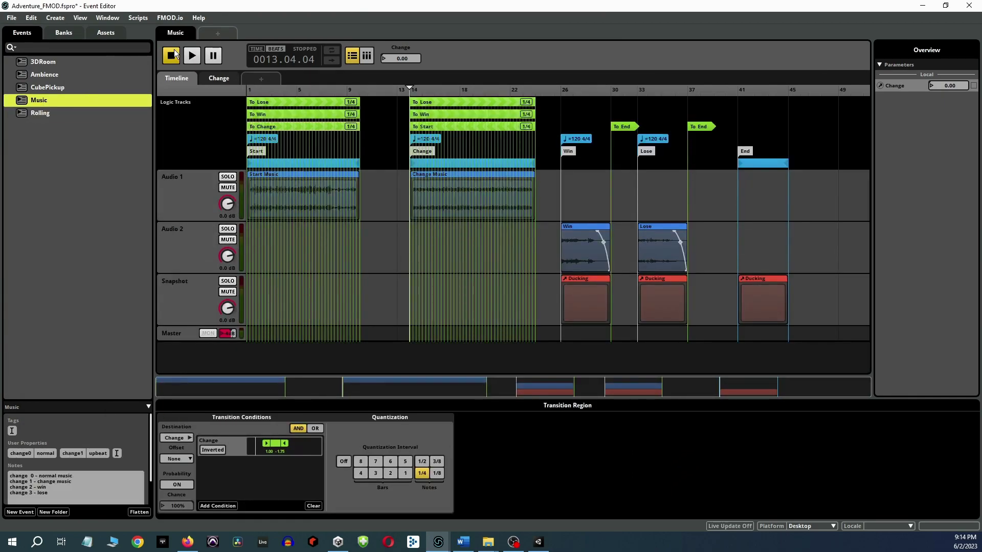
left_click(193, 55)
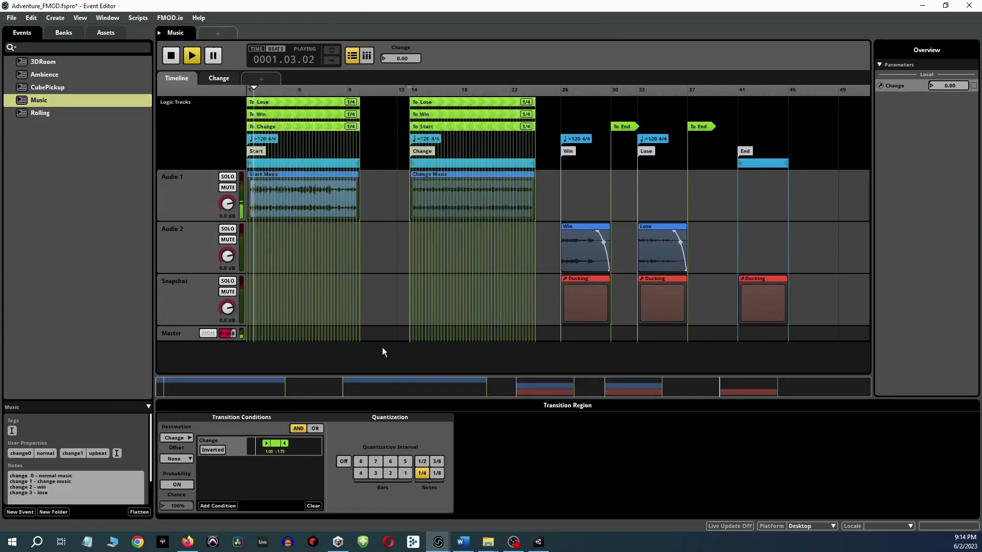
mouse_move(439, 541)
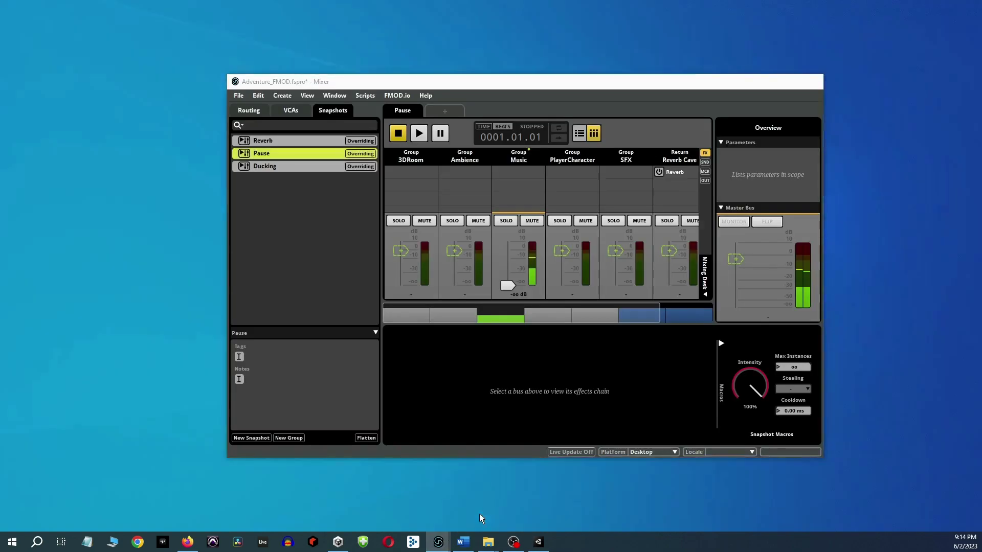
left_click(479, 514)
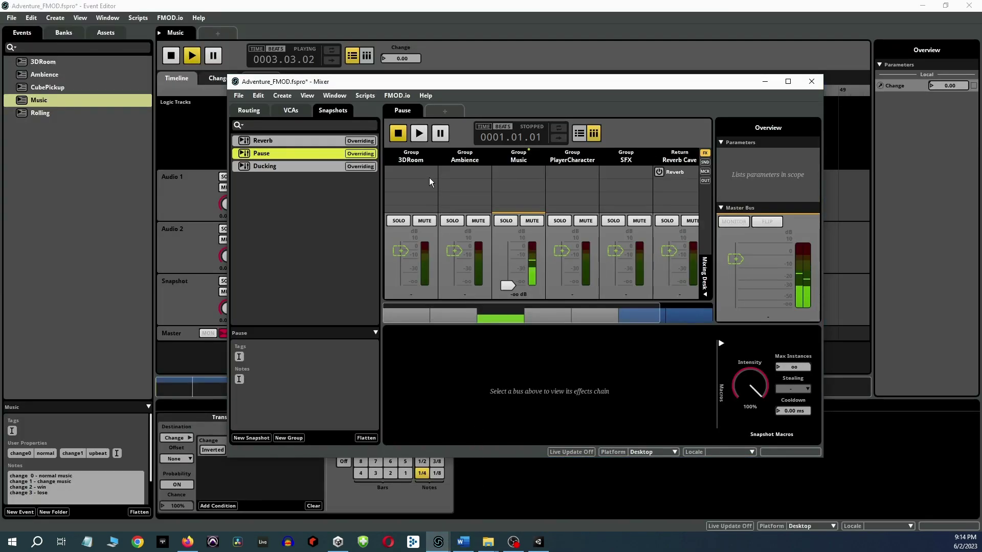
left_click(419, 137)
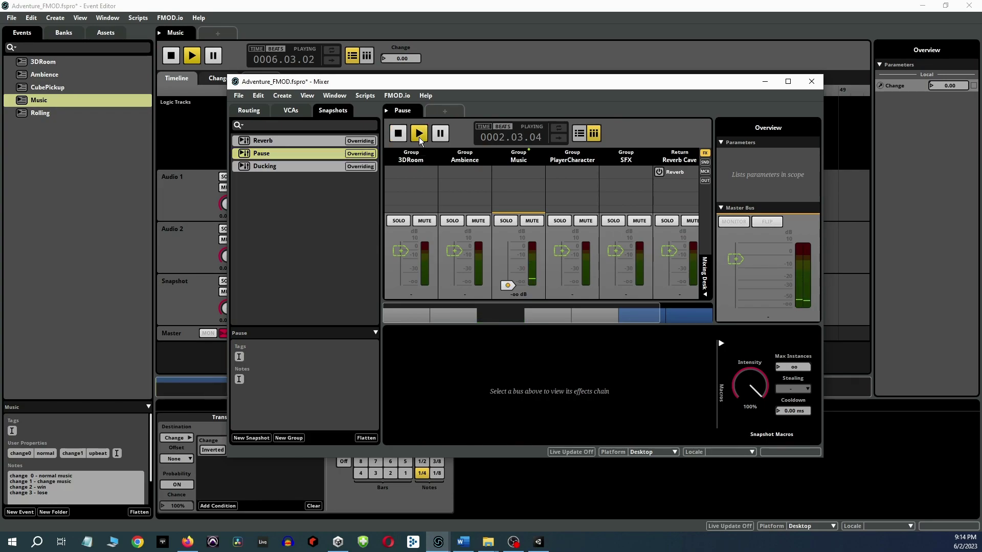
left_click(399, 137)
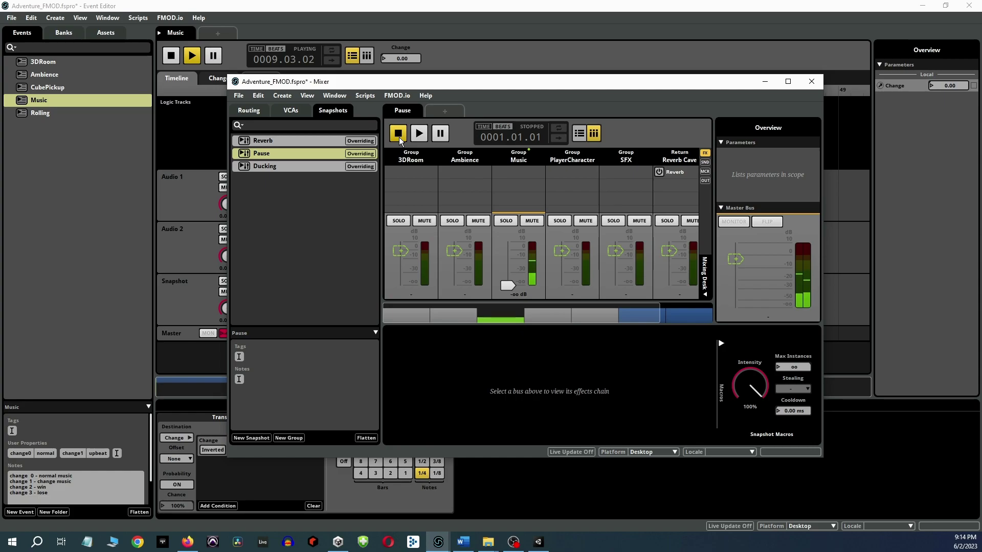
left_click(168, 57)
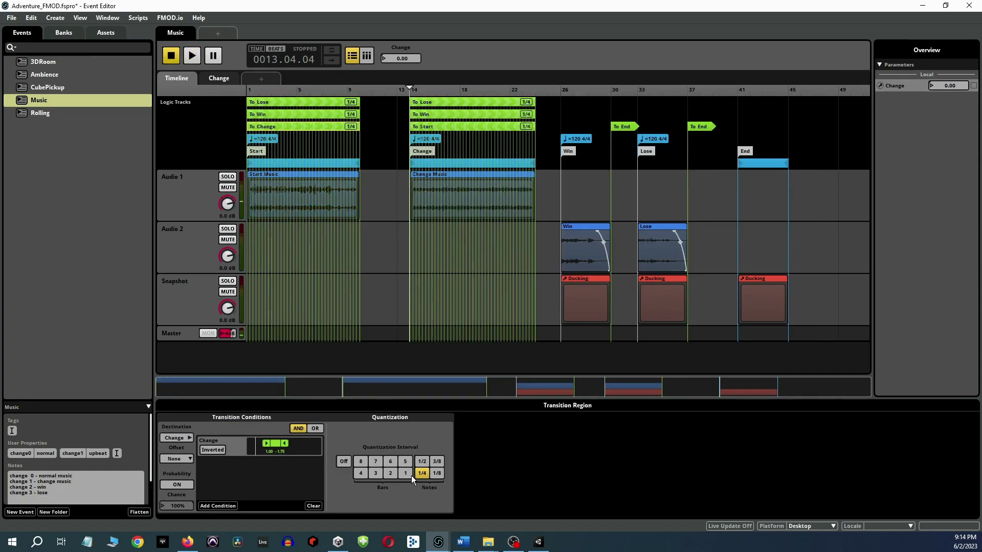
- Bring the Mixer back to inspect the Ducking snapshot's fader levels, and minimize the Mixer to return to the Music event
mouse_move(443, 548)
left_click(471, 505)
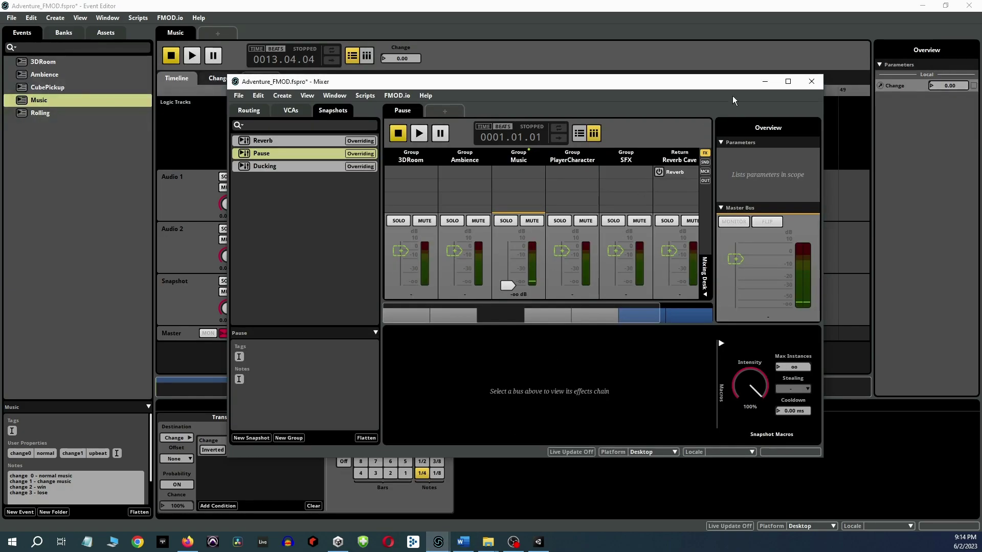
left_click(789, 81)
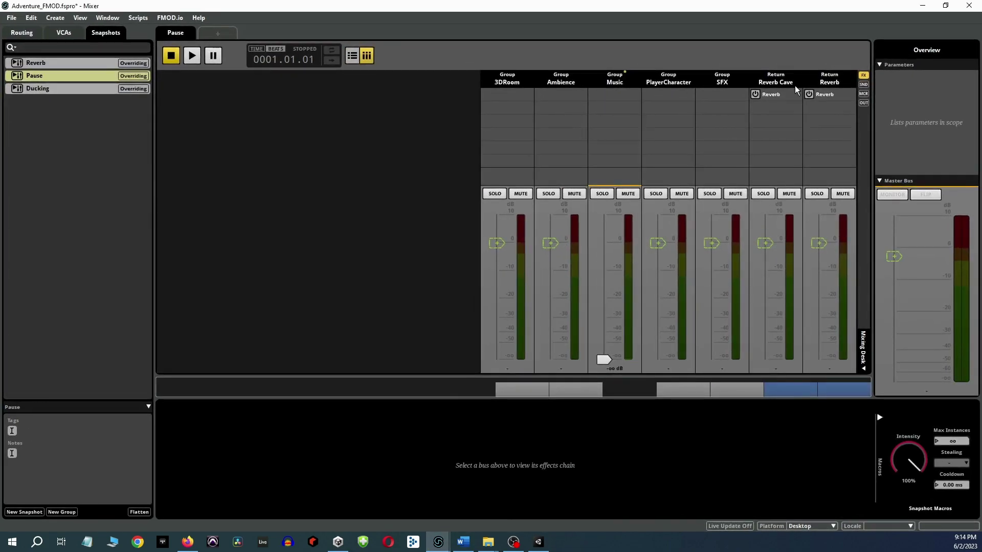
left_click(101, 98)
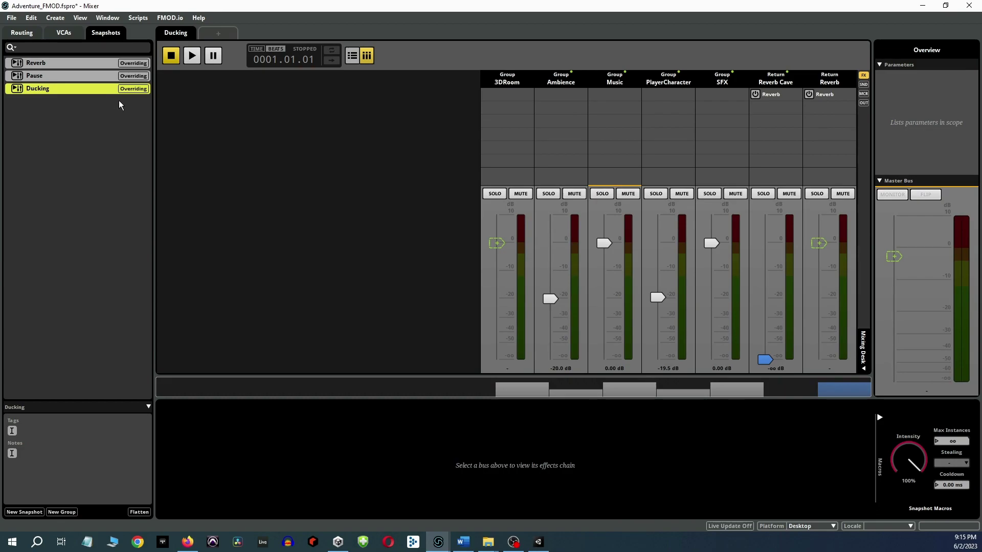
left_click_drag(375, 11, 408, 132)
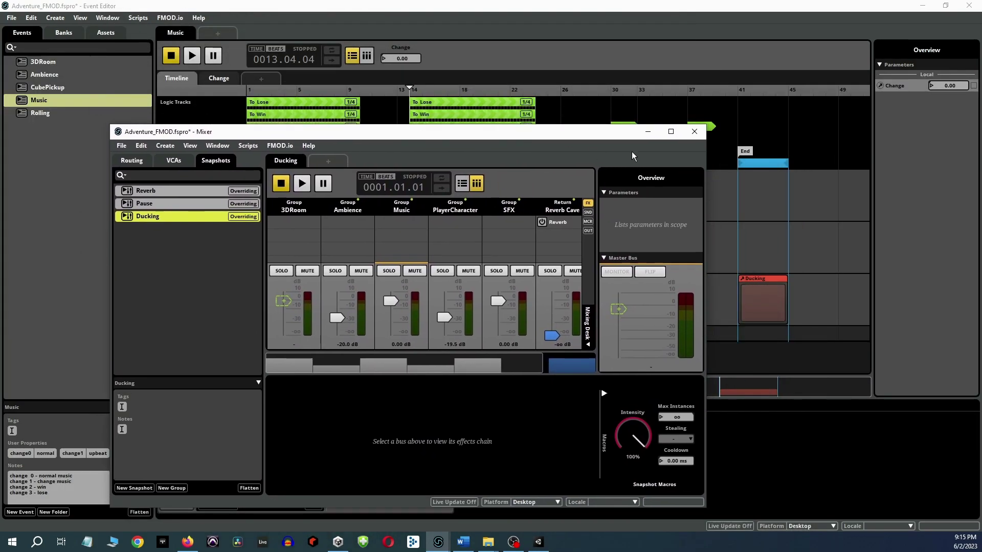
left_click(647, 131)
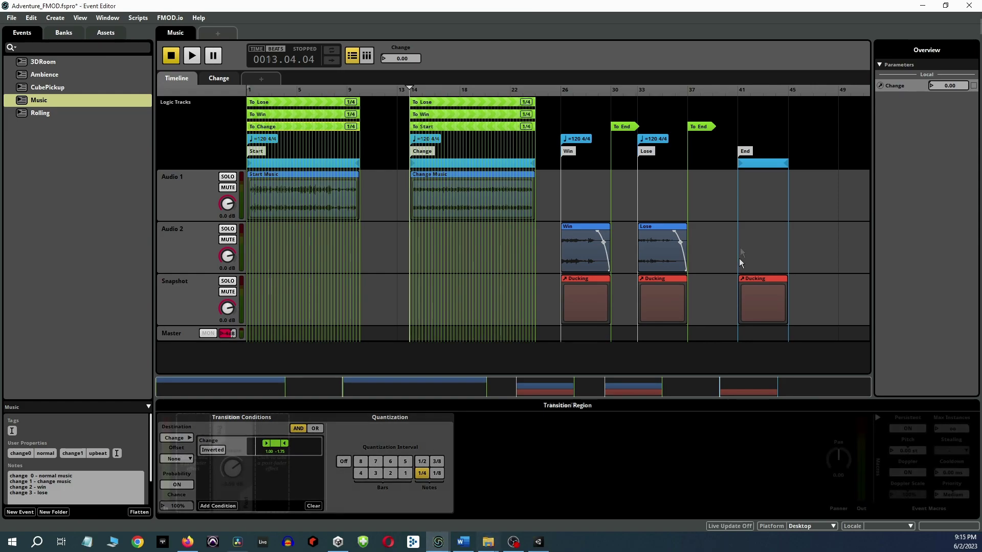
- Assign the 3DRoom and Ambience events to the Master Bank
right_click(49, 63)
mouse_move(81, 105)
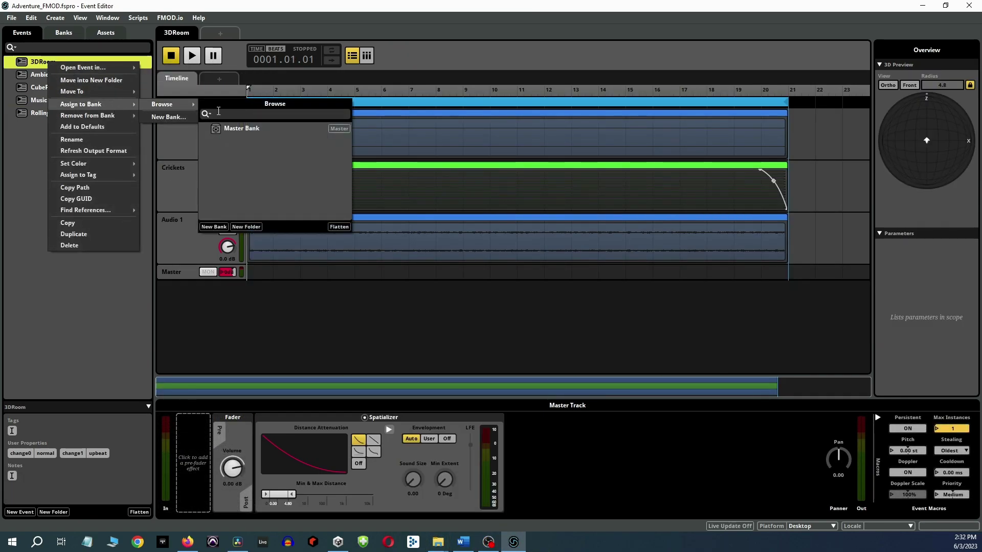
left_click(27, 76)
right_click(28, 75)
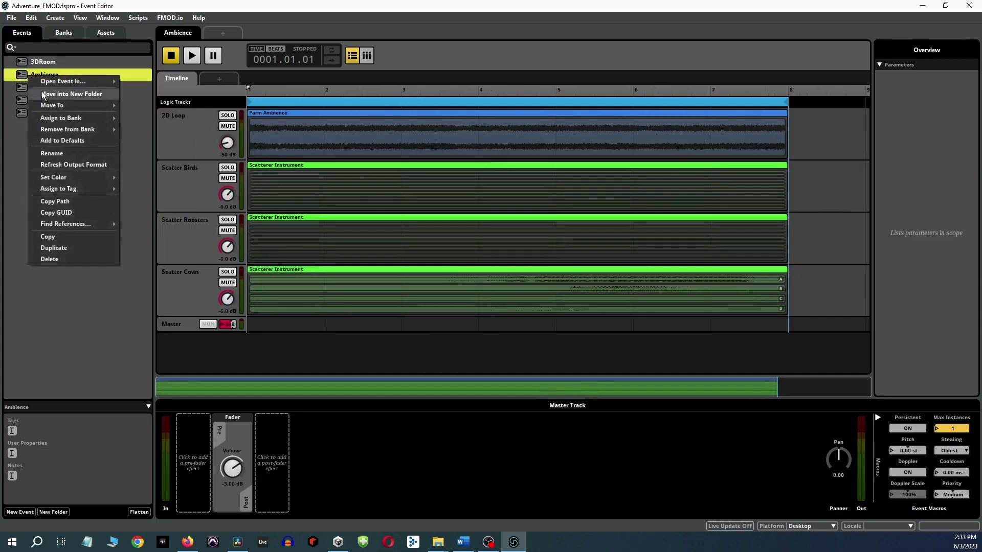
mouse_move(102, 118)
left_click(204, 139)
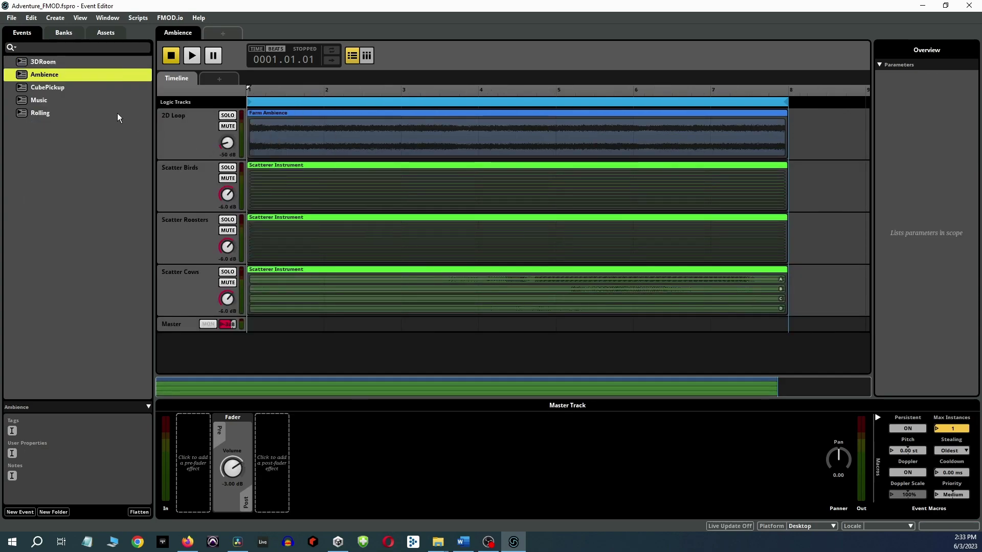
- Assign the CubePickup and Music events to the Master Bank
right_click(57, 87)
mouse_move(86, 128)
mouse_move(177, 132)
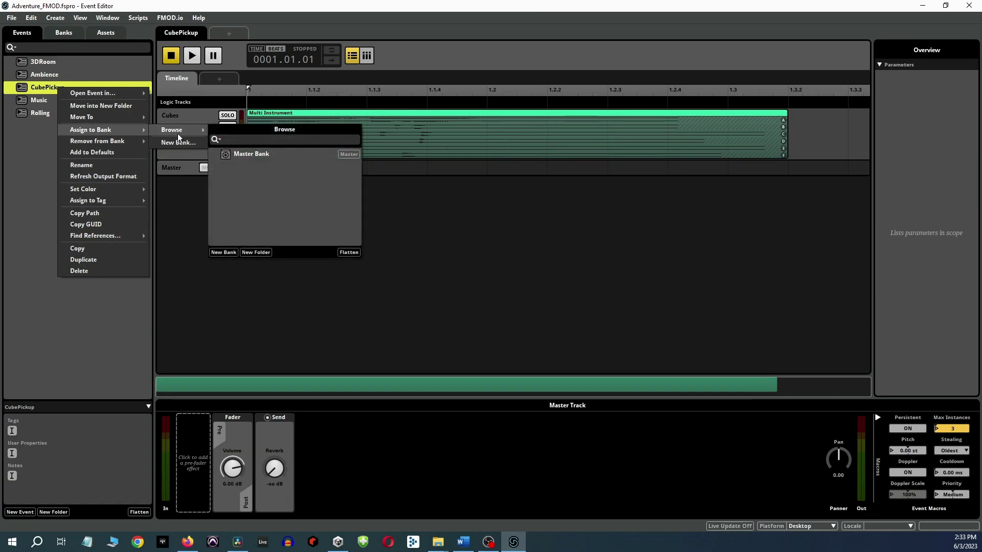
left_click(233, 153)
right_click(68, 103)
mouse_move(125, 148)
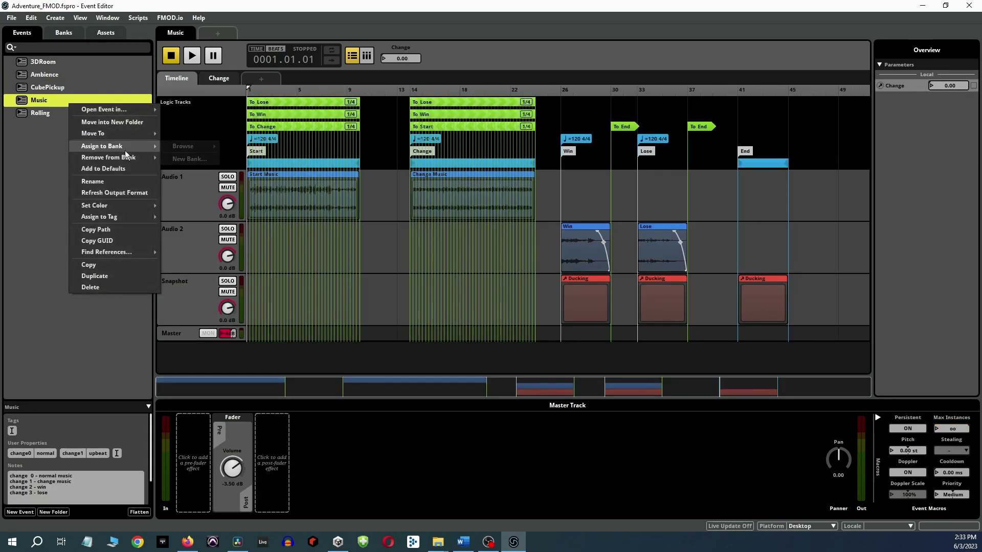
mouse_move(183, 146)
left_click(233, 169)
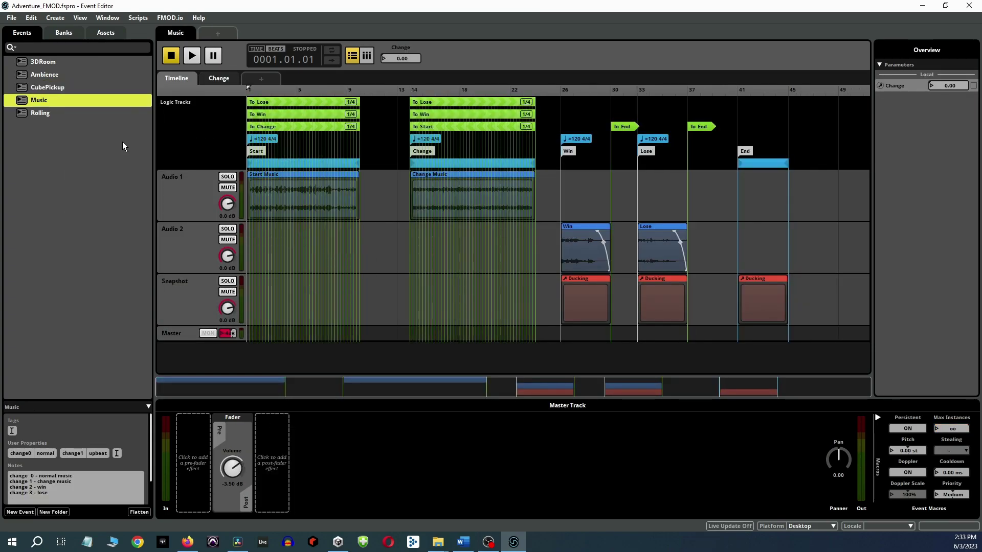
- Assign the Rolling event to the Master Bank and build the project
right_click(41, 114)
mouse_move(87, 156)
mouse_move(153, 156)
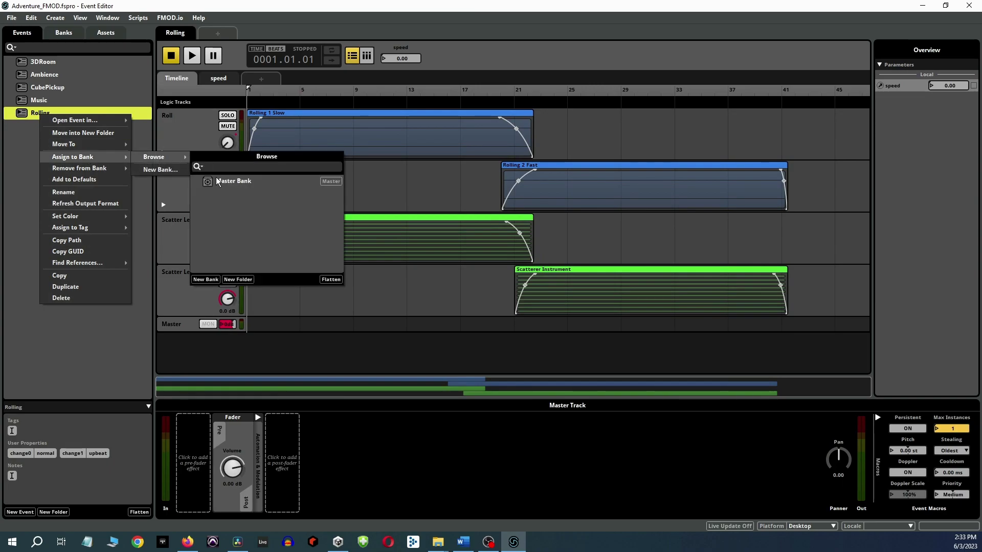
left_click(217, 182)
left_click(11, 18)
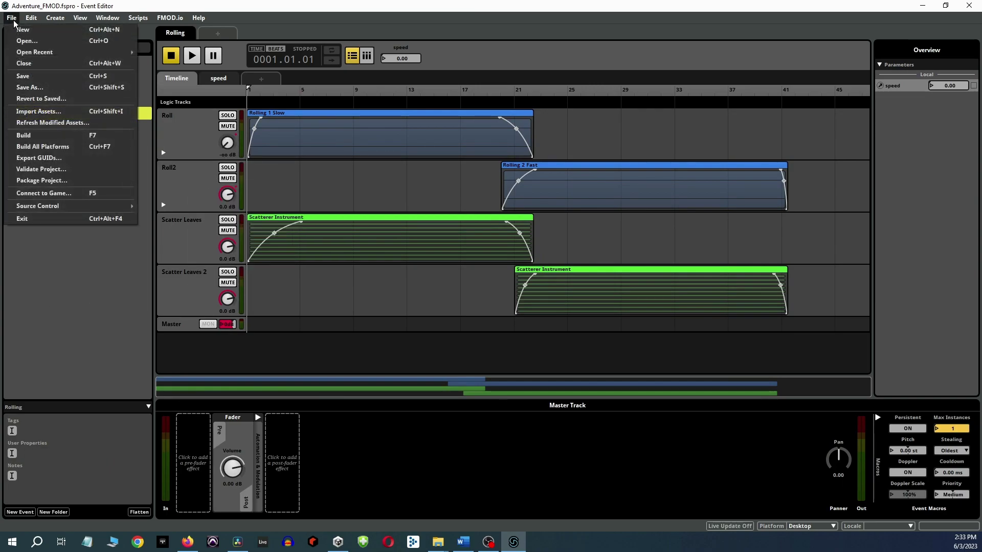
left_click(24, 135)
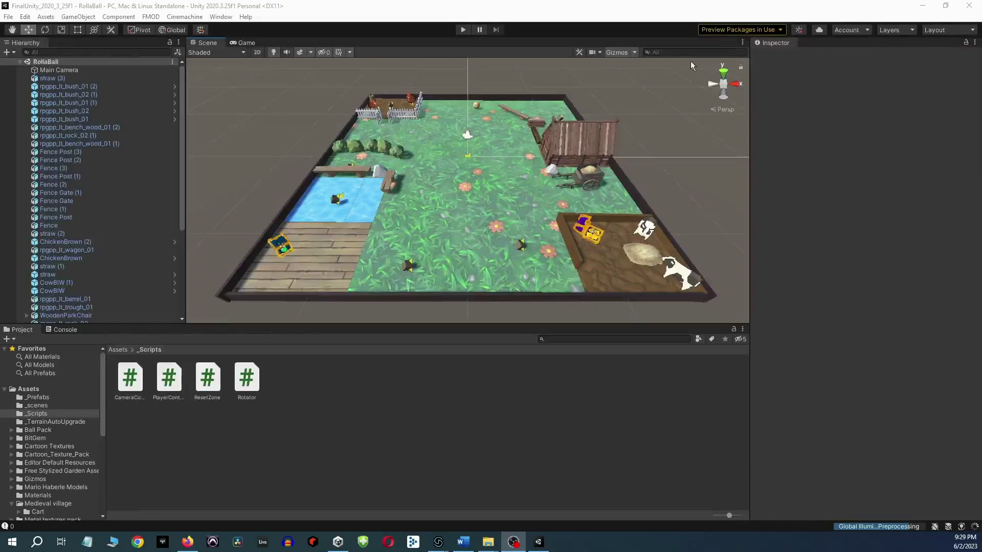
- In Unity, play-test the RollaBall scene by rolling the ball across the grass, and stop the game
left_click(464, 29)
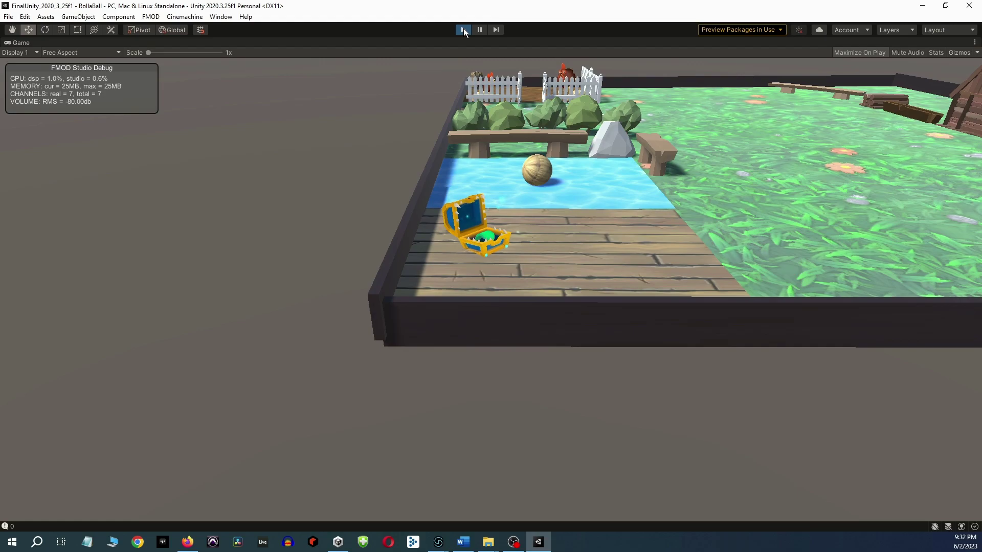
key("d")
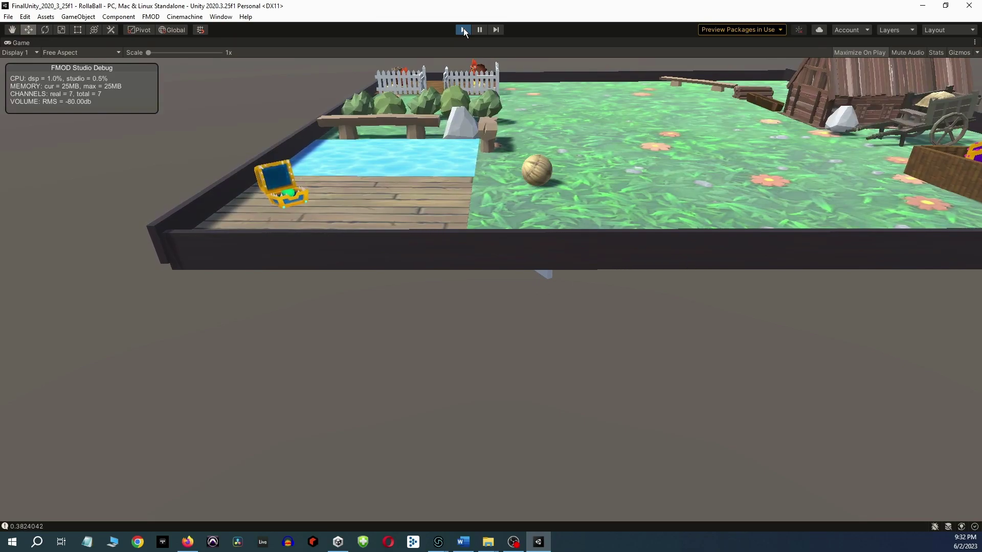
left_click(463, 30)
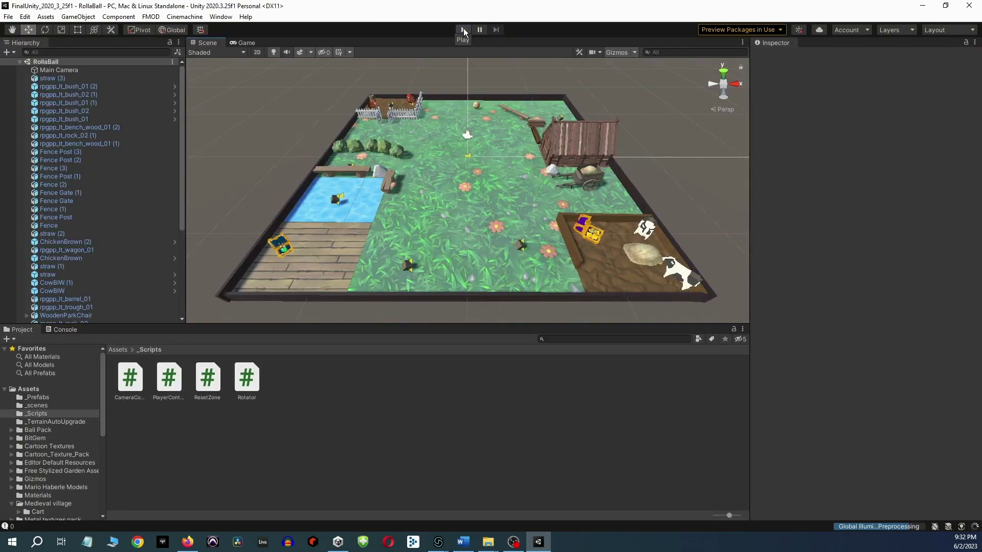